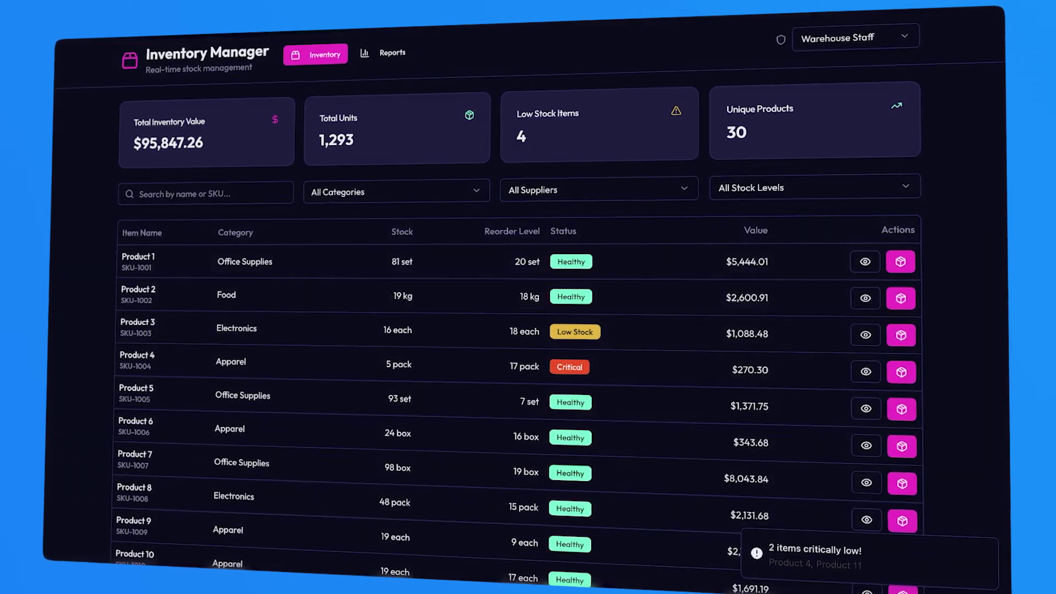
# Step: Open the Reports page and check the Electronics bar's value in the category chart
pyautogui.click(393, 60)
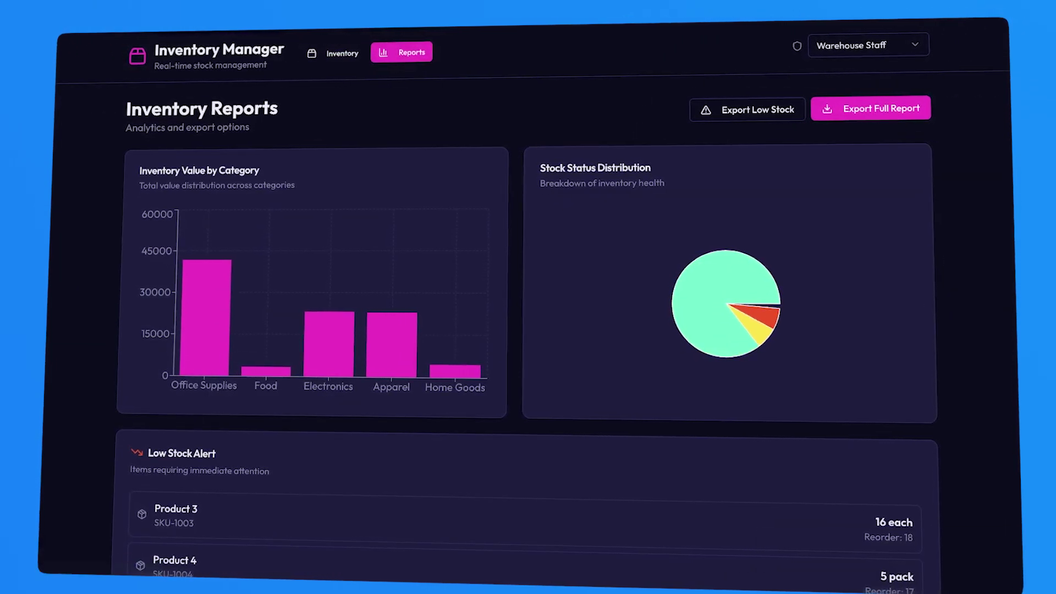
pyautogui.moveTo(327, 231)
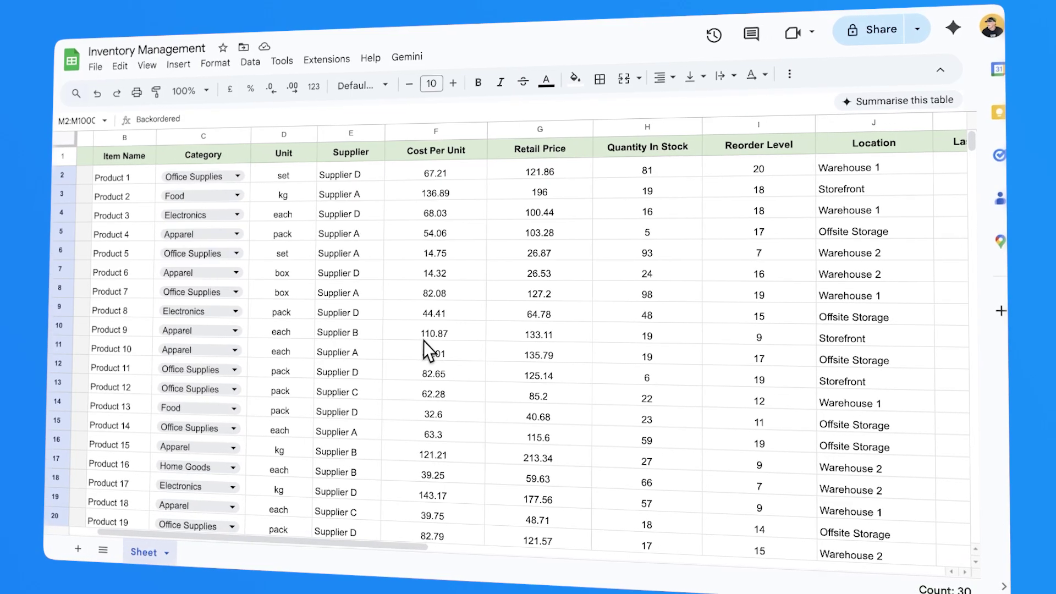
pyautogui.hscroll(5, 430, 341)
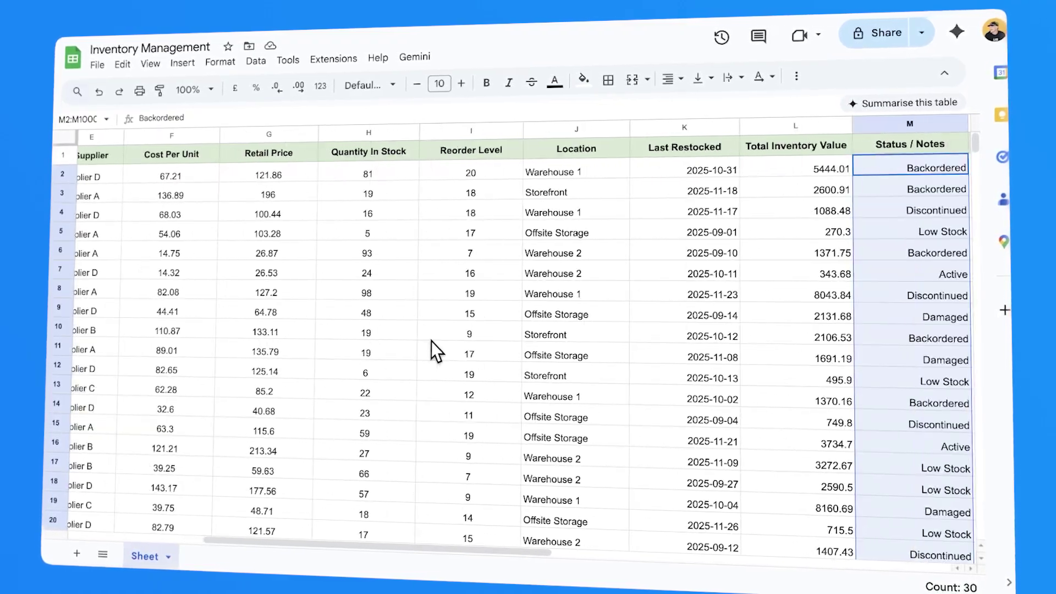
pyautogui.hscroll(2, 738, 362)
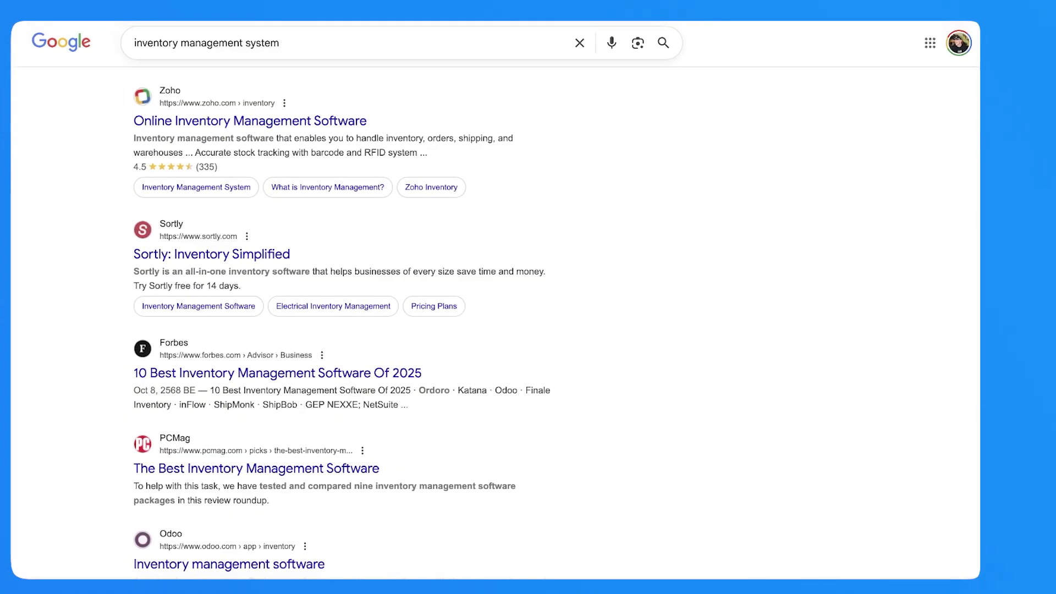
# Step: Scroll down through the inventory management system search results
pyautogui.scroll(-2, 341, 330)
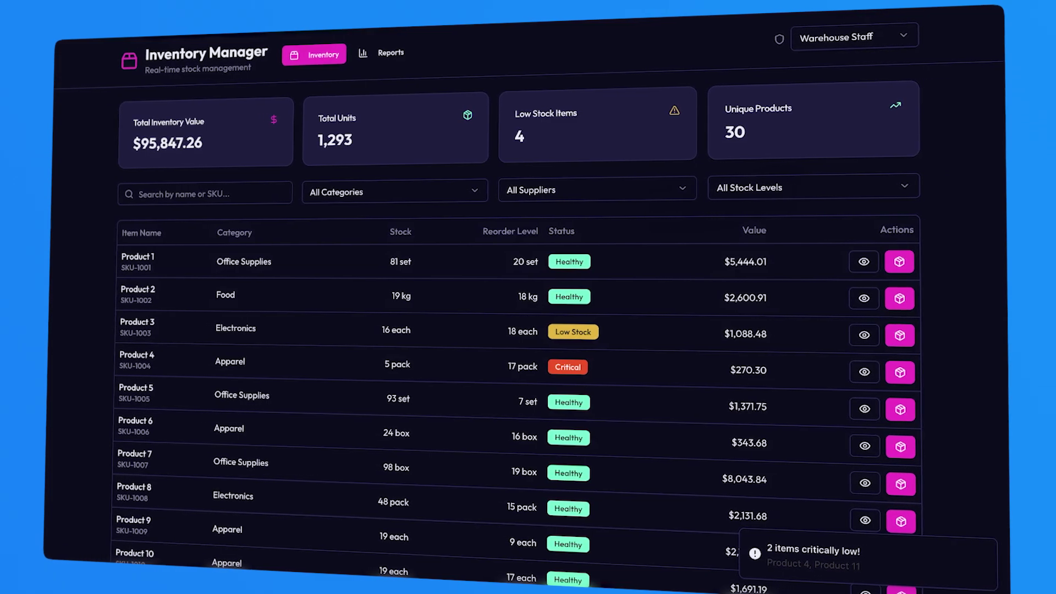
pyautogui.click(394, 60)
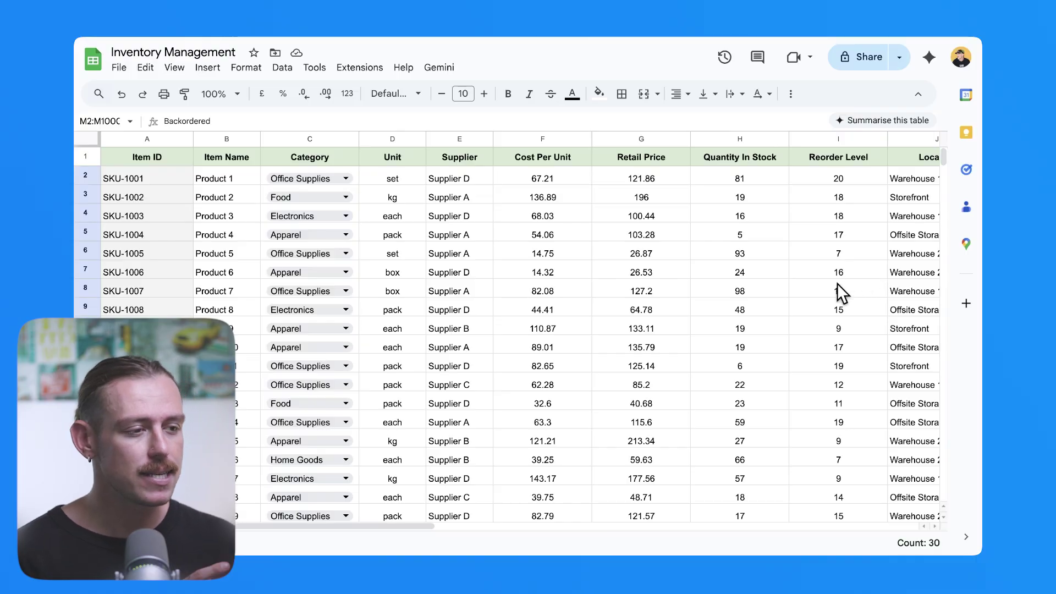
pyautogui.hscroll(5, 359, 329)
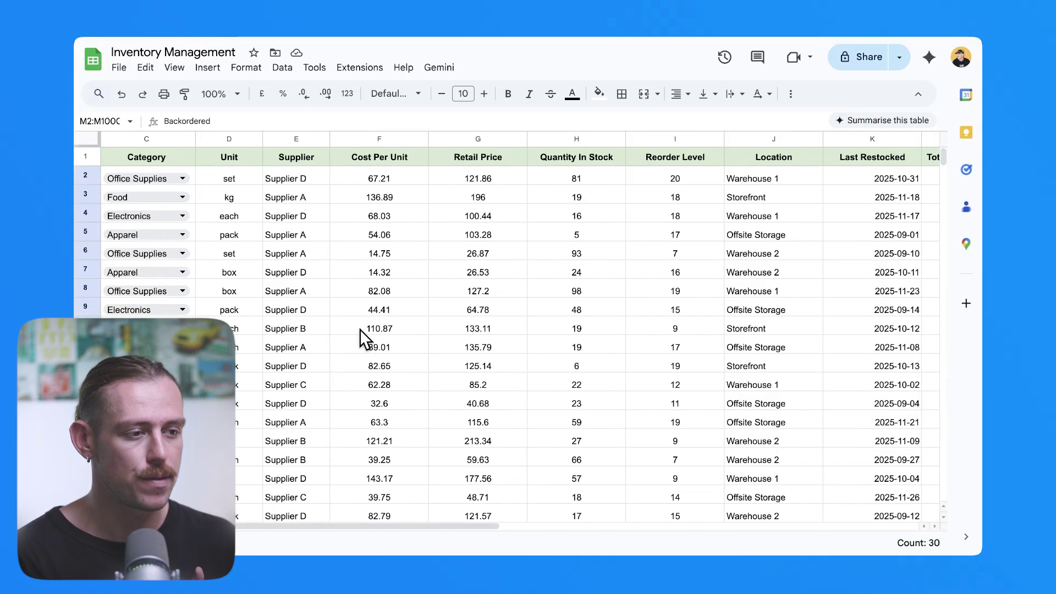
pyautogui.hscroll(3, 360, 329)
pyautogui.hscroll(-8, 360, 329)
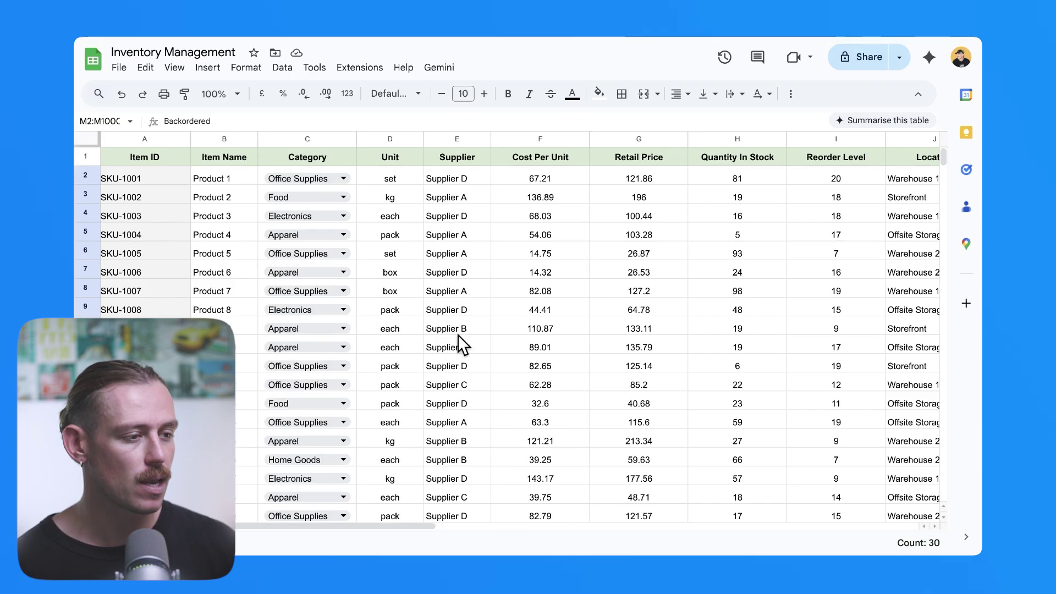
pyautogui.hscroll(2, 457, 335)
pyautogui.hscroll(5, 457, 334)
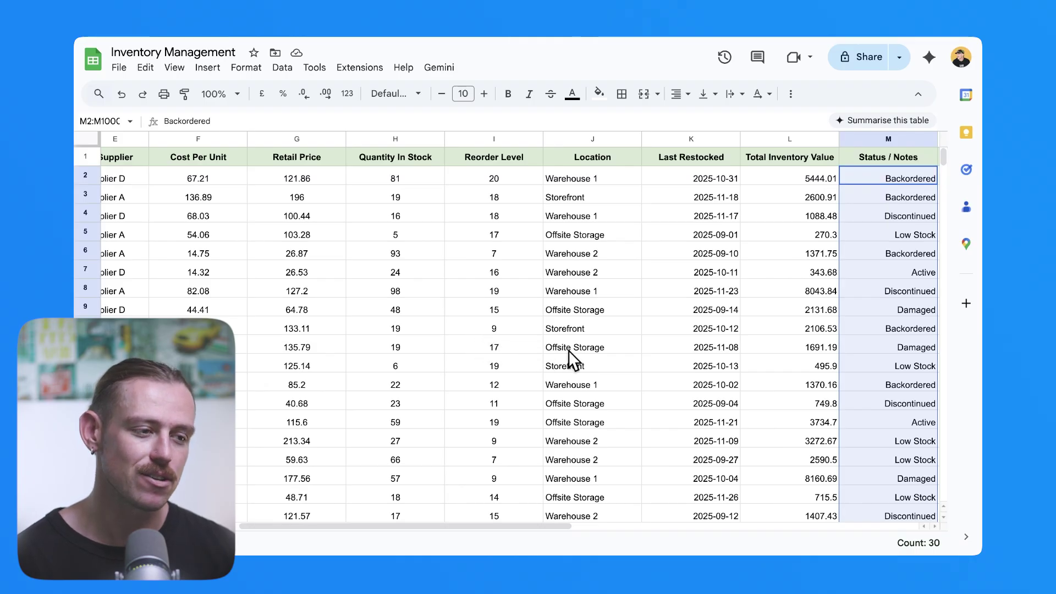
pyautogui.hscroll(1, 732, 351)
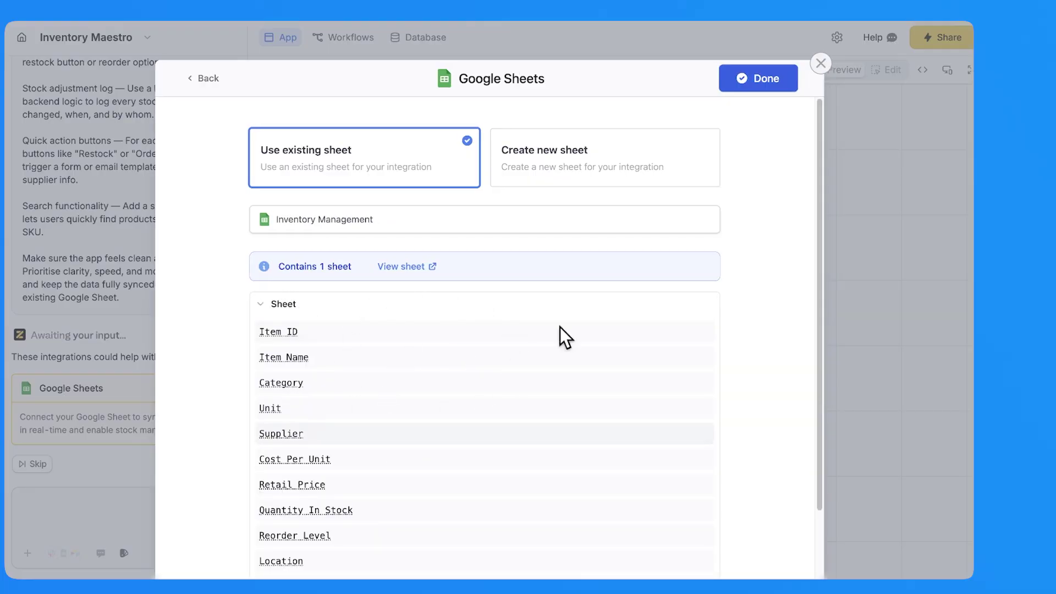
# Step: Finish linking the existing Inventory Management sheet as the app's data source
pyautogui.click(763, 88)
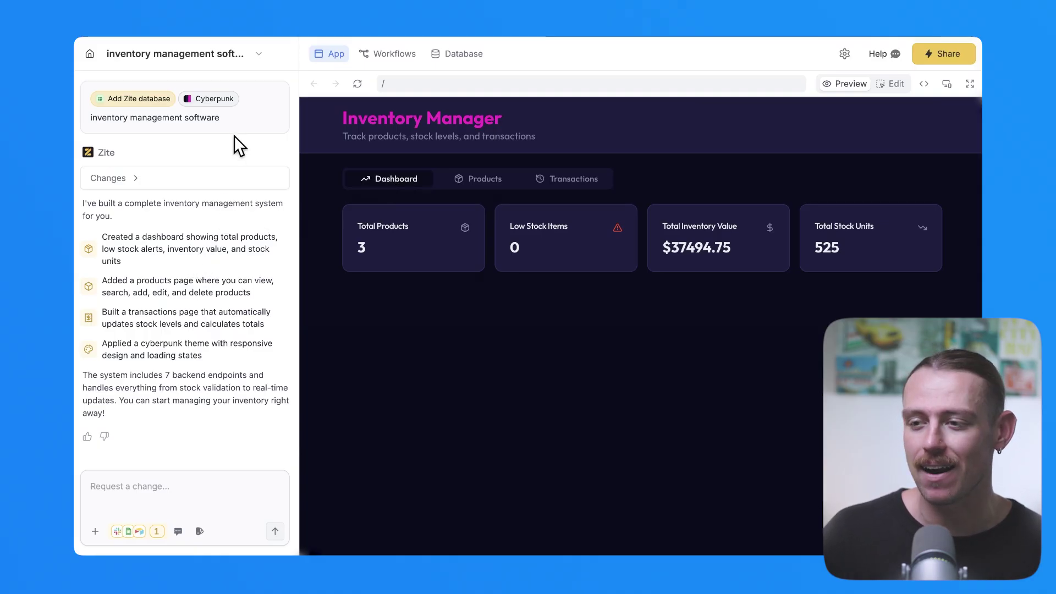
# Step: Highlight the original prompt text and the dashboard's Low Stock Items figure
pyautogui.moveTo(220, 118); pyautogui.dragTo(85, 116)
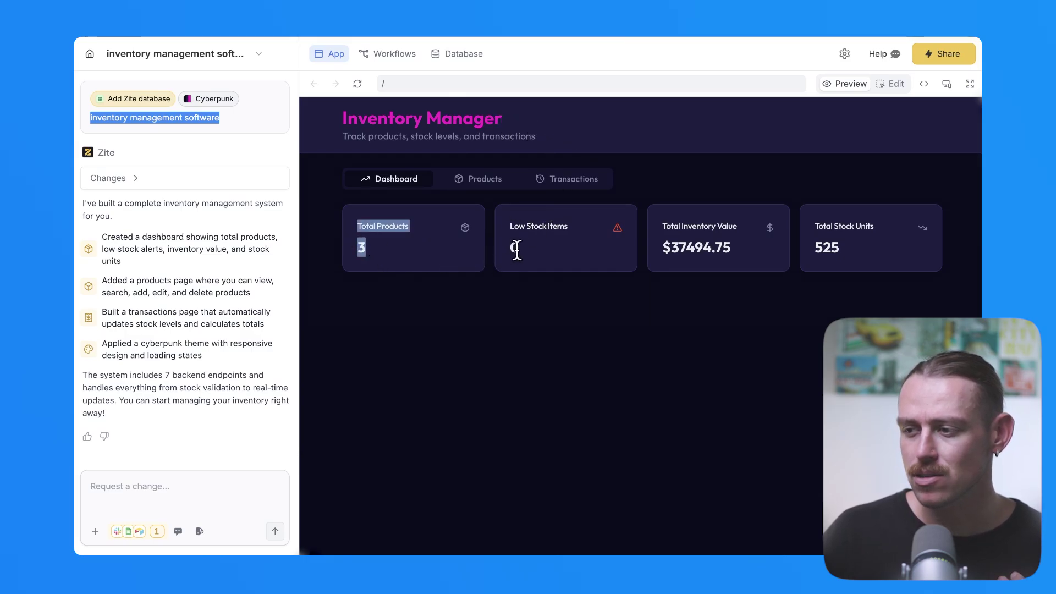
pyautogui.moveTo(521, 254); pyautogui.dragTo(511, 219)
pyautogui.click(736, 262)
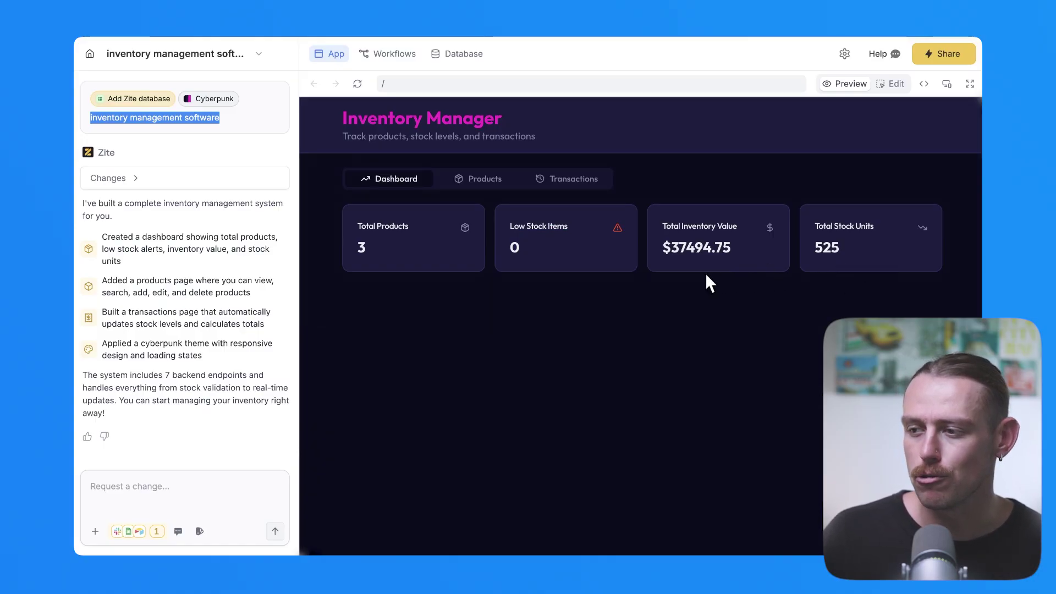
# Step: Review the Products and Transactions lists, then the app's database tables
pyautogui.click(489, 187)
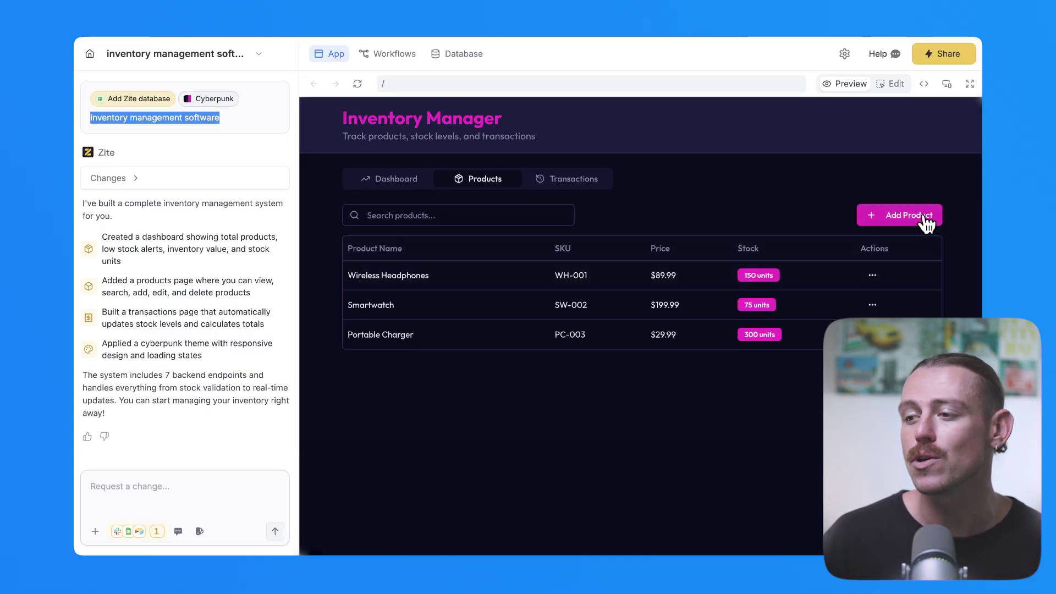
pyautogui.click(558, 186)
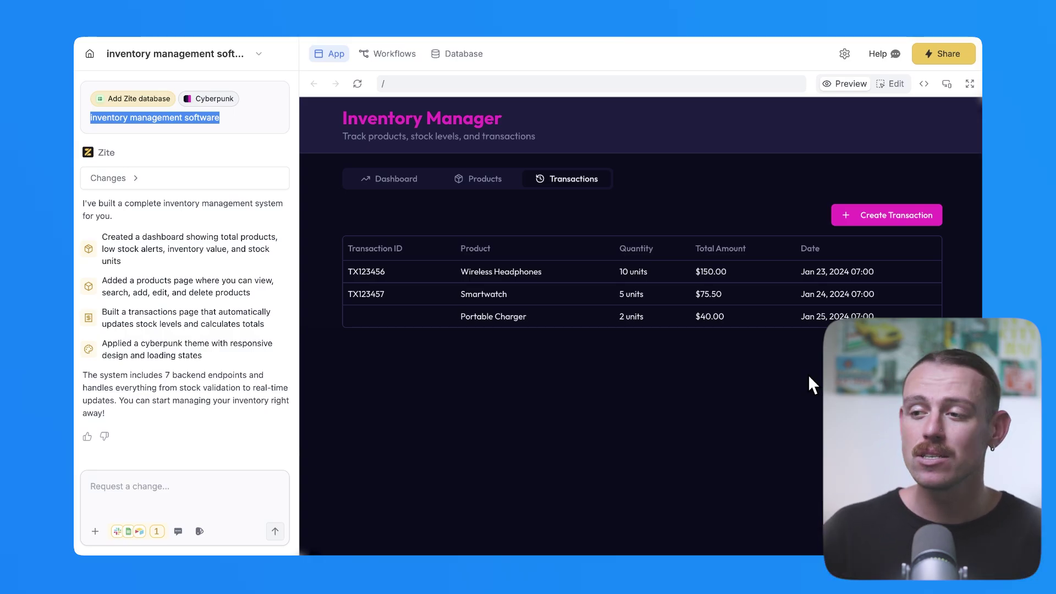
pyautogui.click(466, 55)
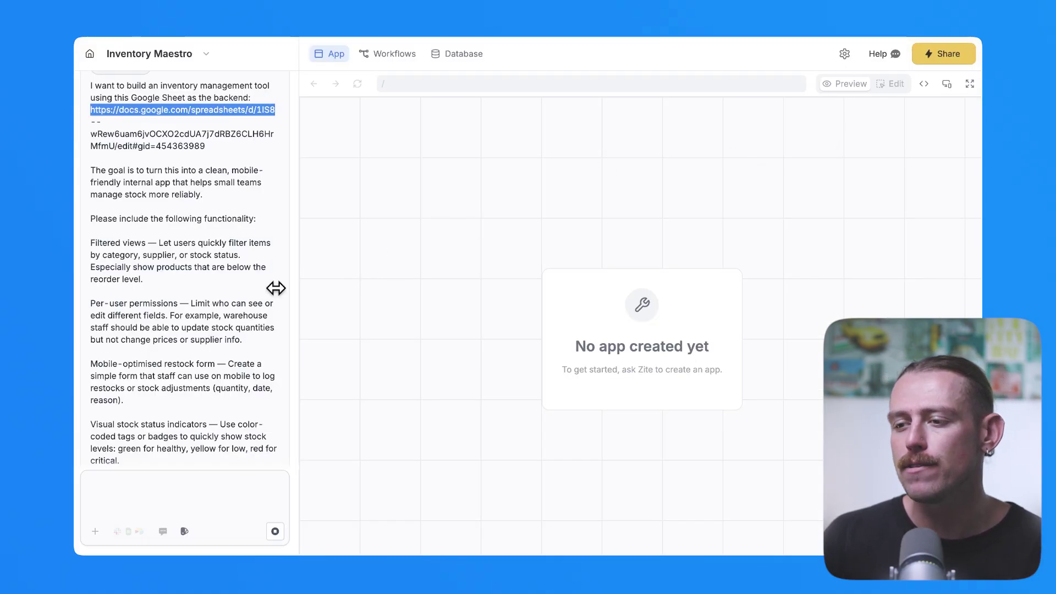
pyautogui.scroll(1, 247, 300)
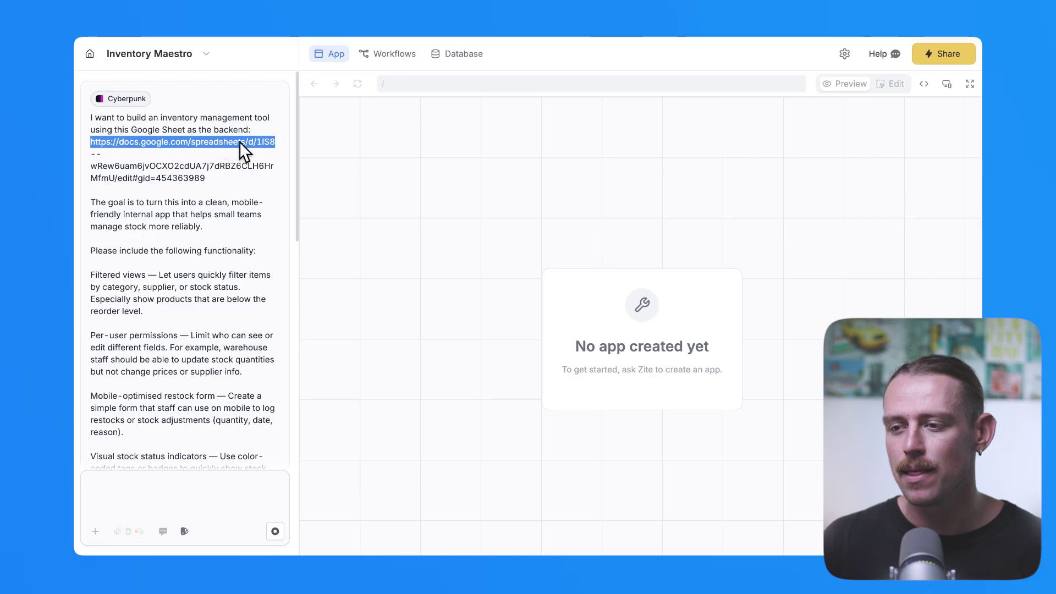
pyautogui.moveTo(239, 141); pyautogui.dragTo(236, 303)
pyautogui.scroll(-1, 235, 302)
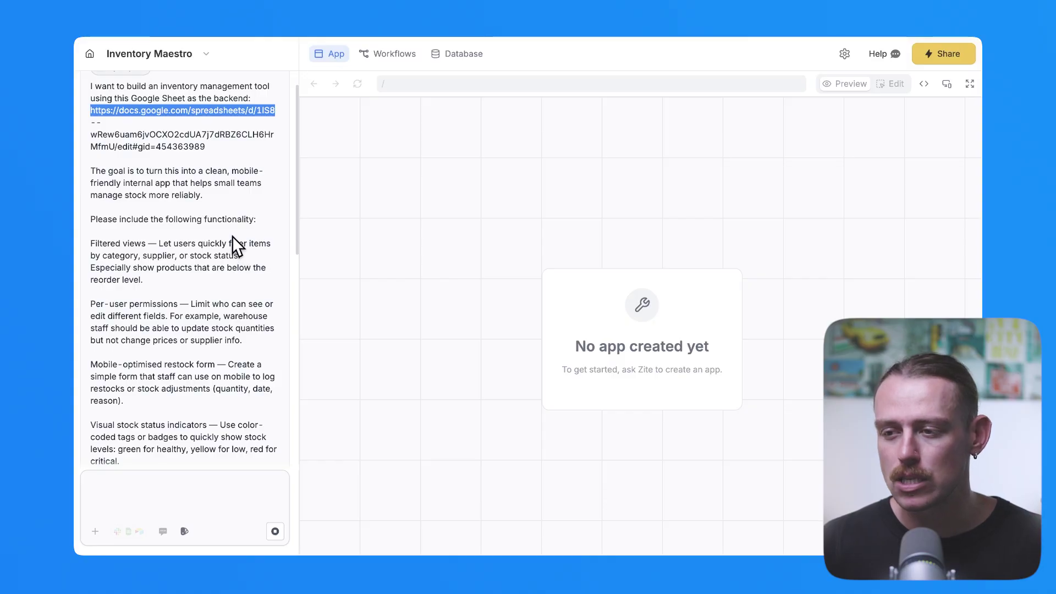
pyautogui.scroll(-1, 231, 239)
pyautogui.scroll(-2, 230, 328)
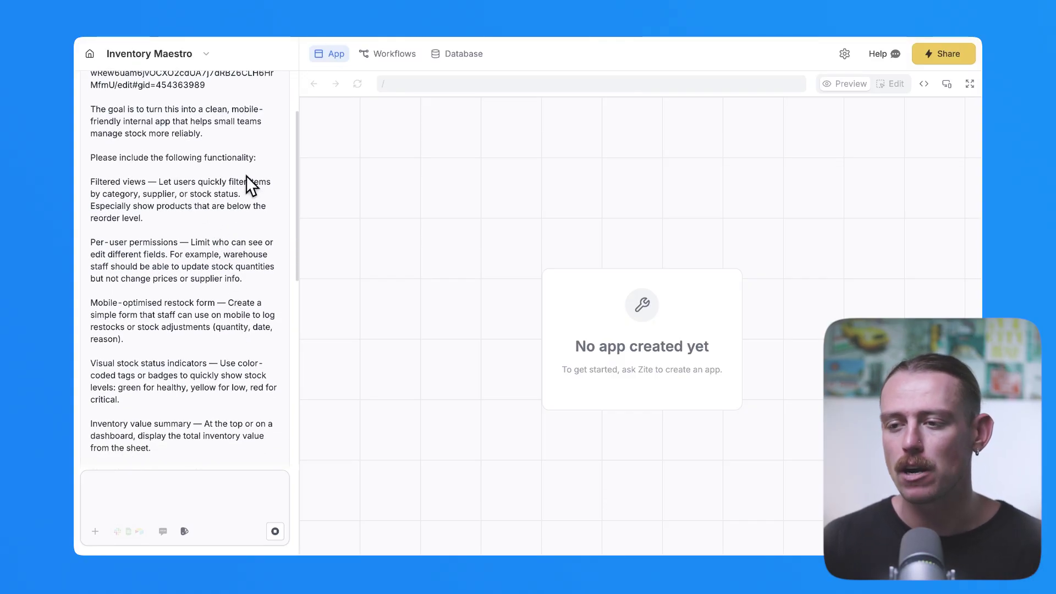
pyautogui.scroll(-1, 184, 286)
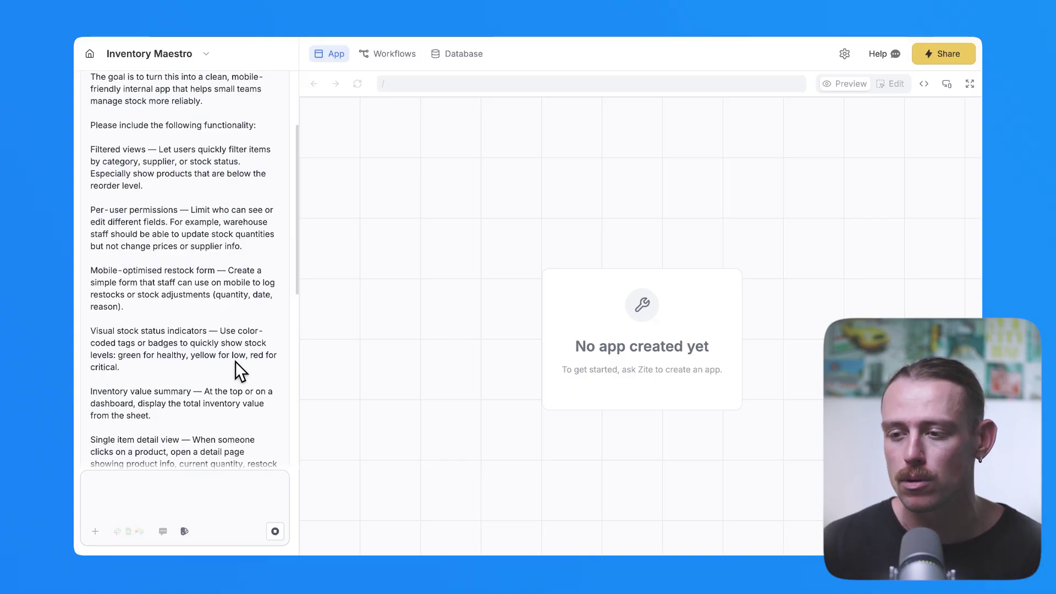
pyautogui.scroll(-1, 235, 361)
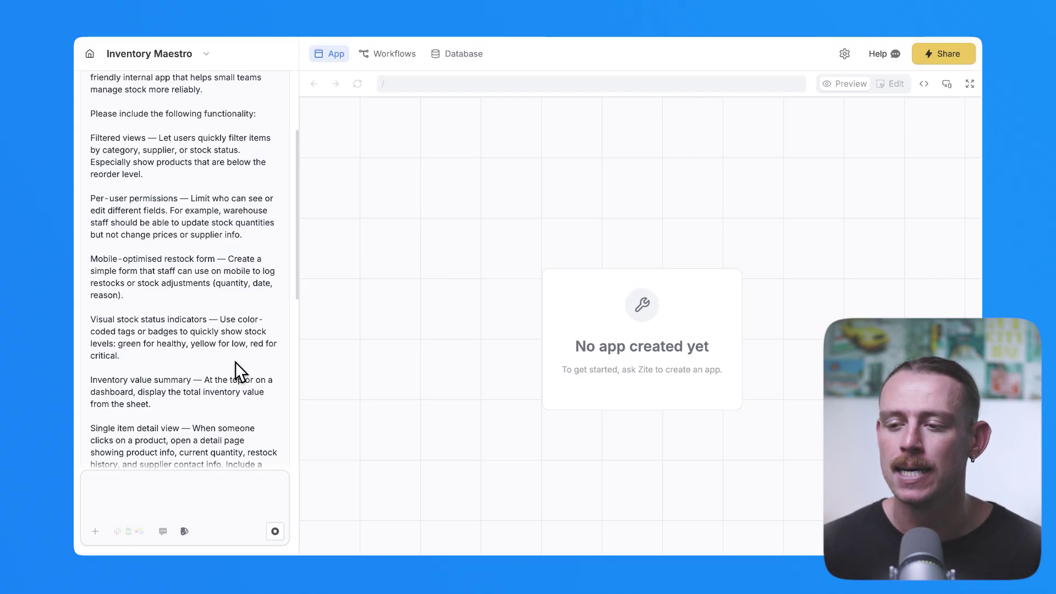
pyautogui.scroll(-2, 235, 362)
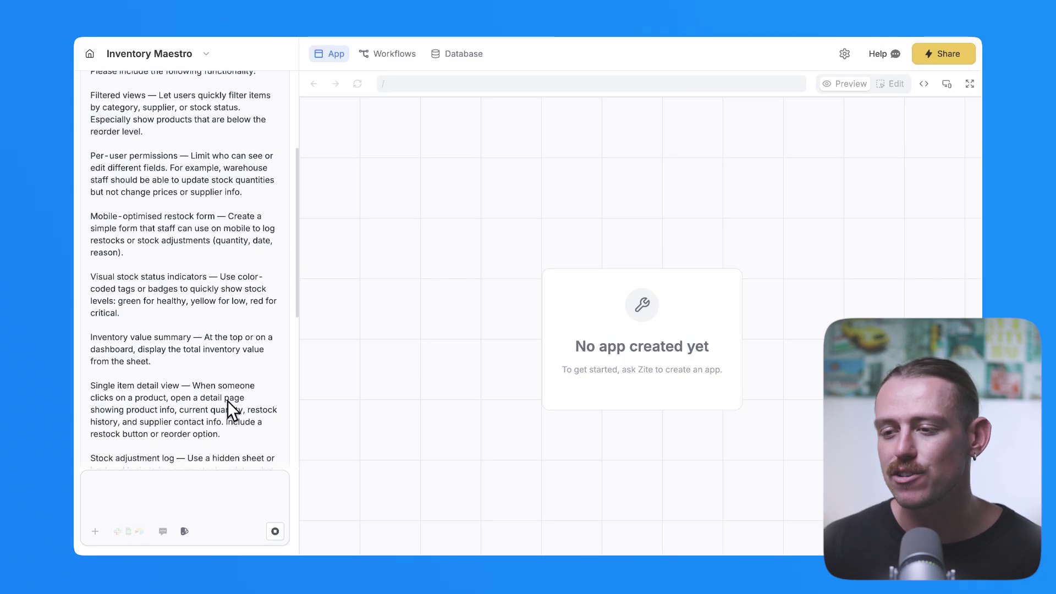
pyautogui.scroll(-6, 228, 400)
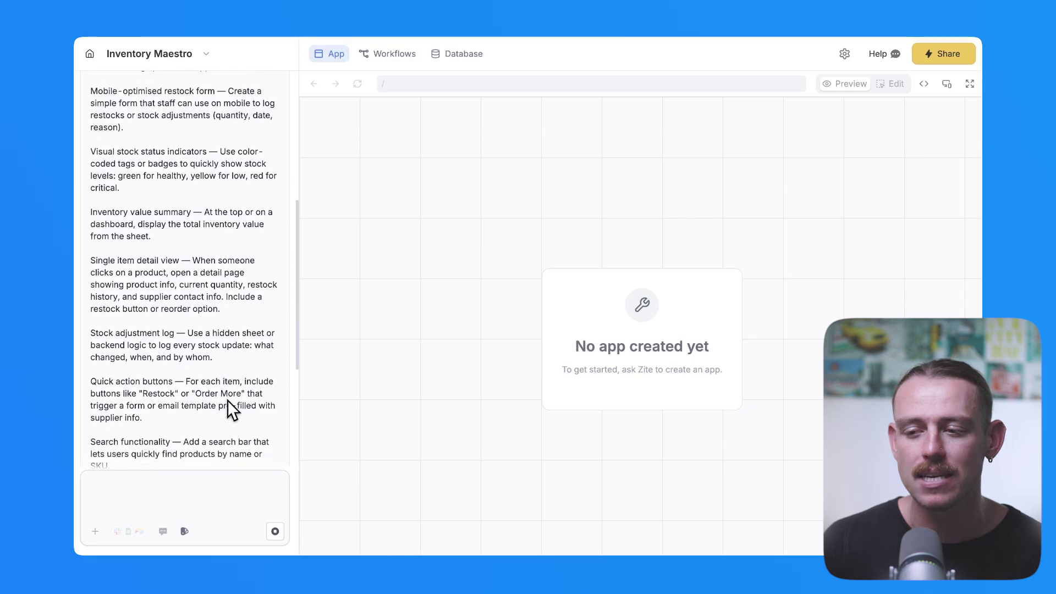
pyautogui.scroll(-5, 227, 401)
pyautogui.scroll(-2, 147, 342)
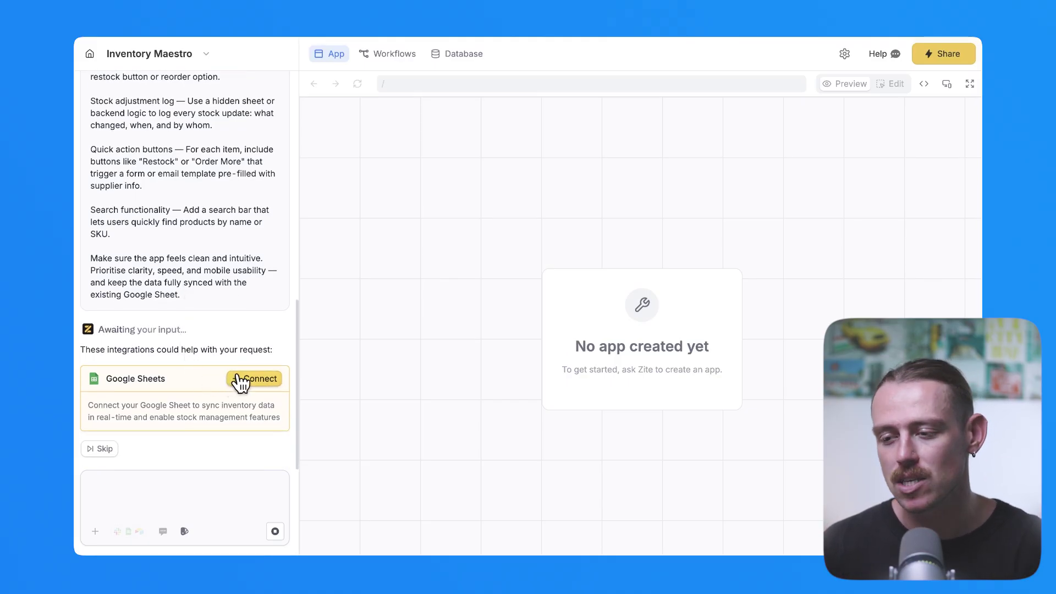
# Step: Connect Google Sheets to the app using the chosen account
pyautogui.click(241, 379)
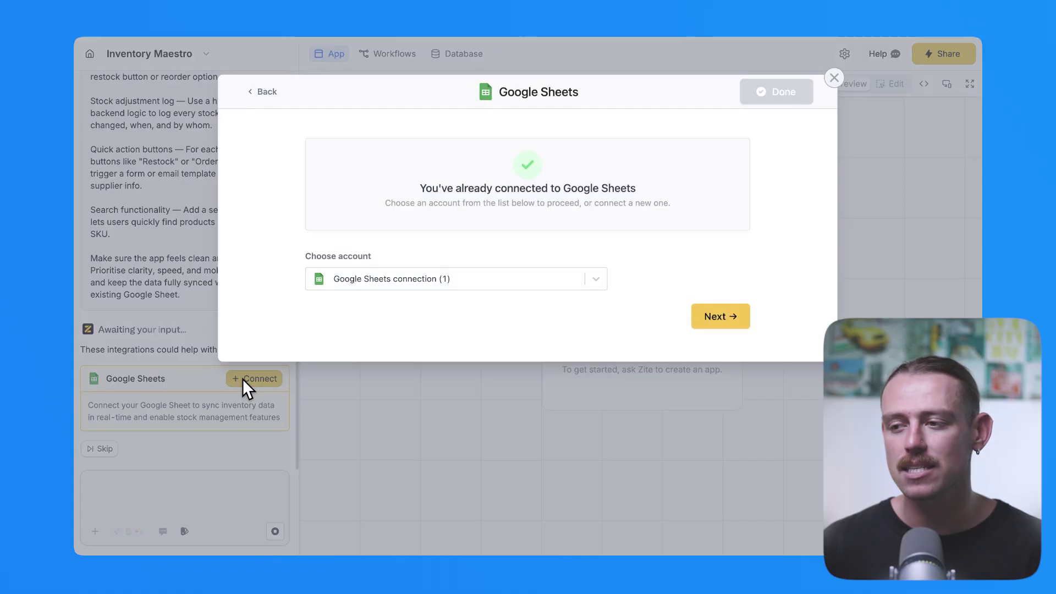
pyautogui.click(484, 284)
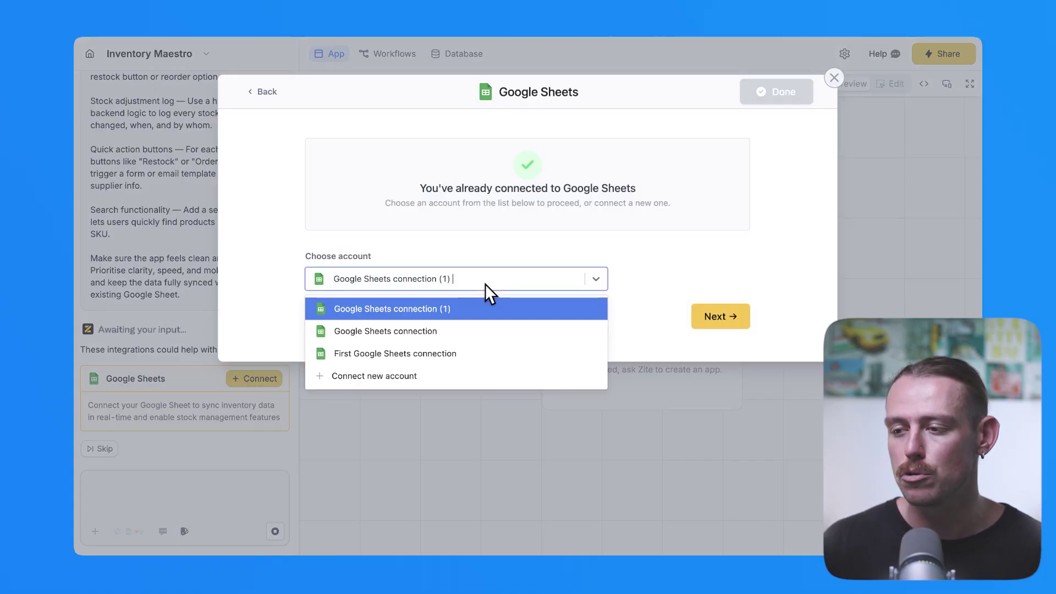
pyautogui.click(462, 334)
pyautogui.click(720, 320)
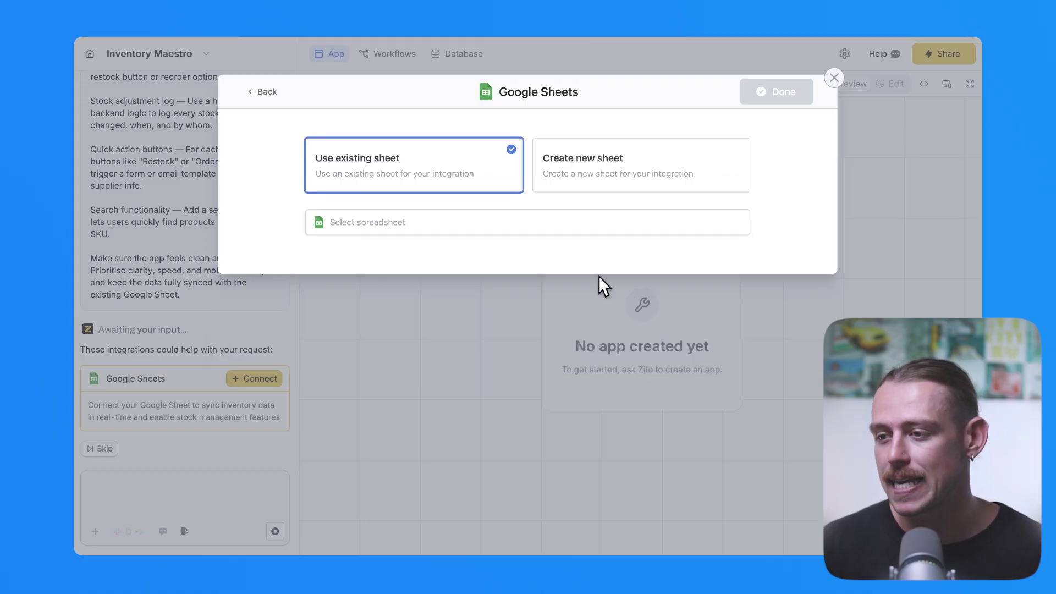
# Step: Select the Inventory Management spreadsheet, review its columns and finish building the app
pyautogui.click(512, 227)
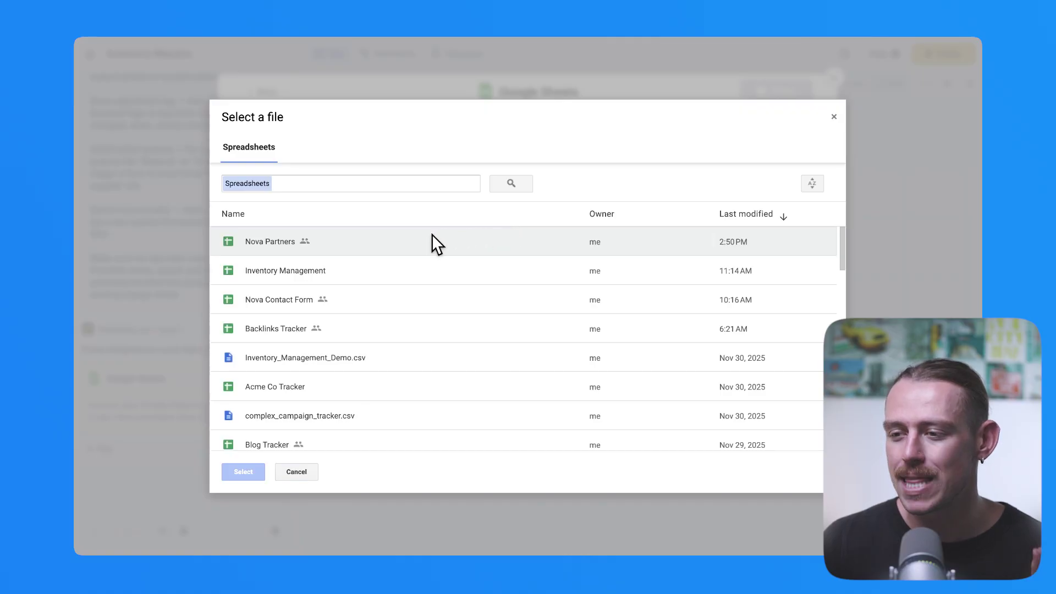
pyautogui.click(413, 272)
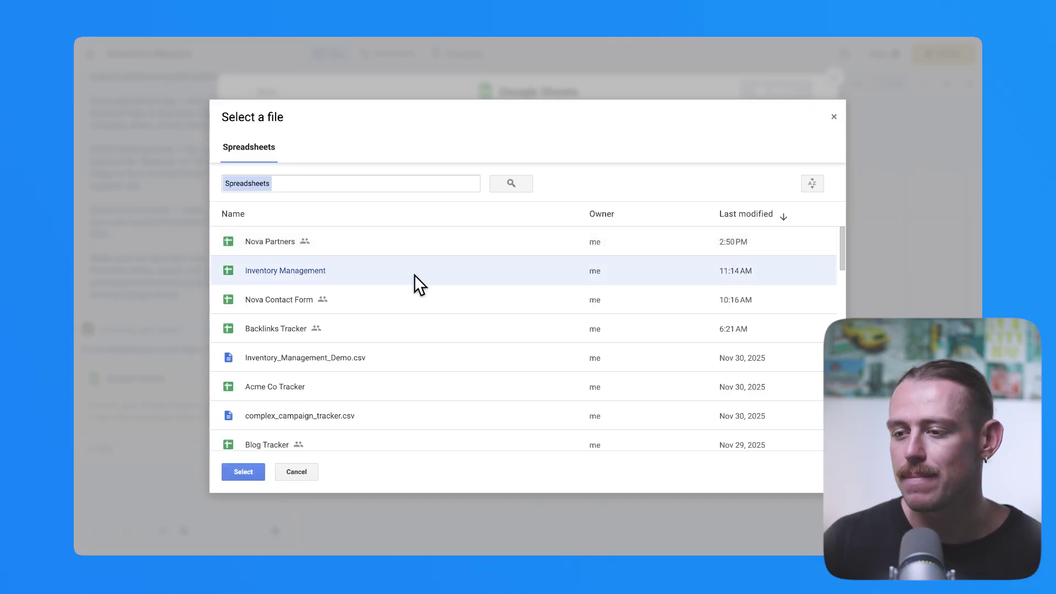
pyautogui.click(250, 473)
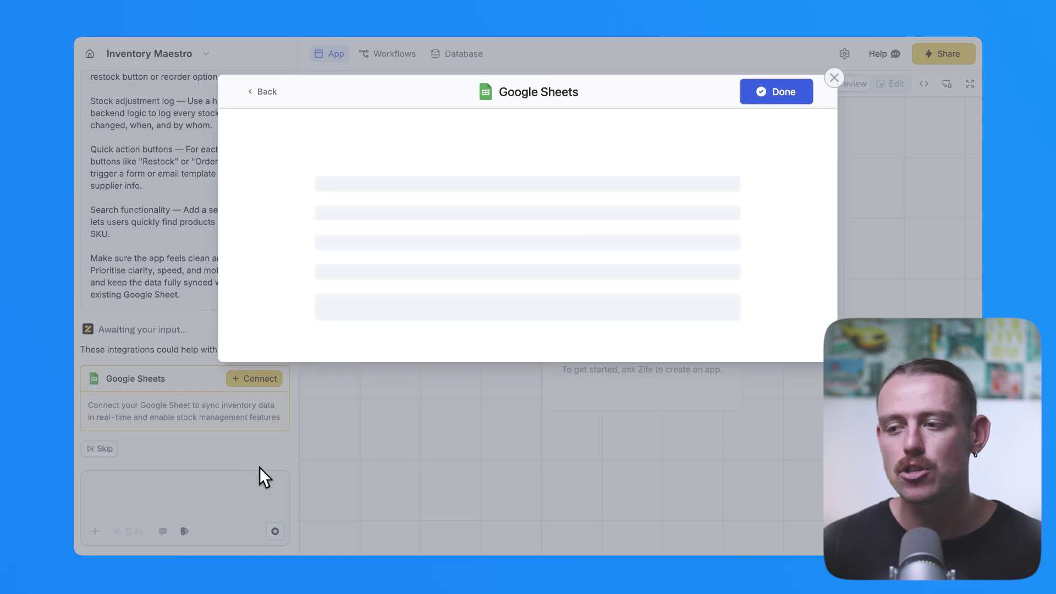
pyautogui.click(332, 300)
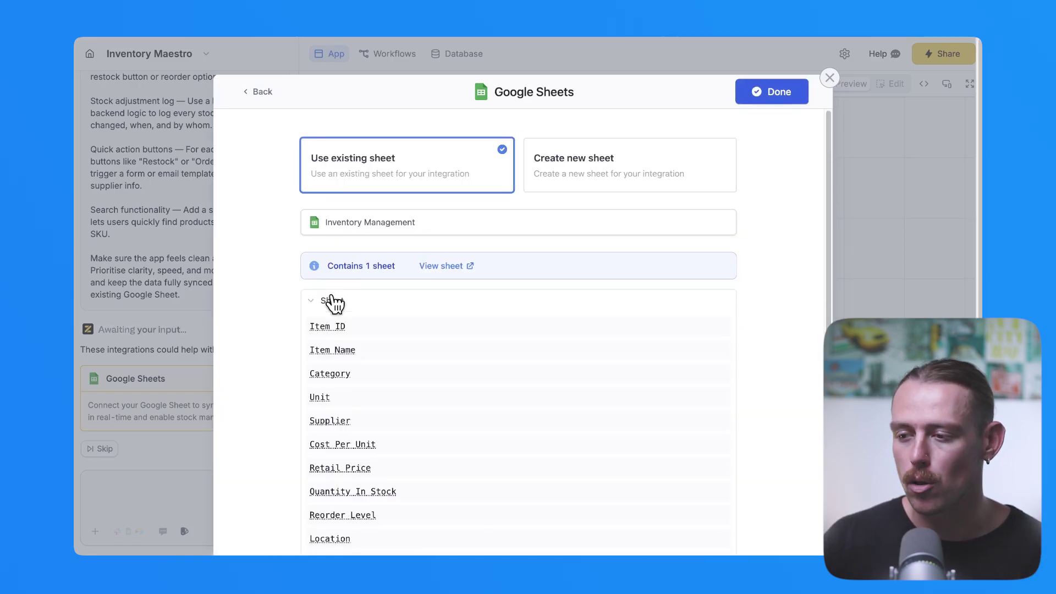
pyautogui.click(775, 99)
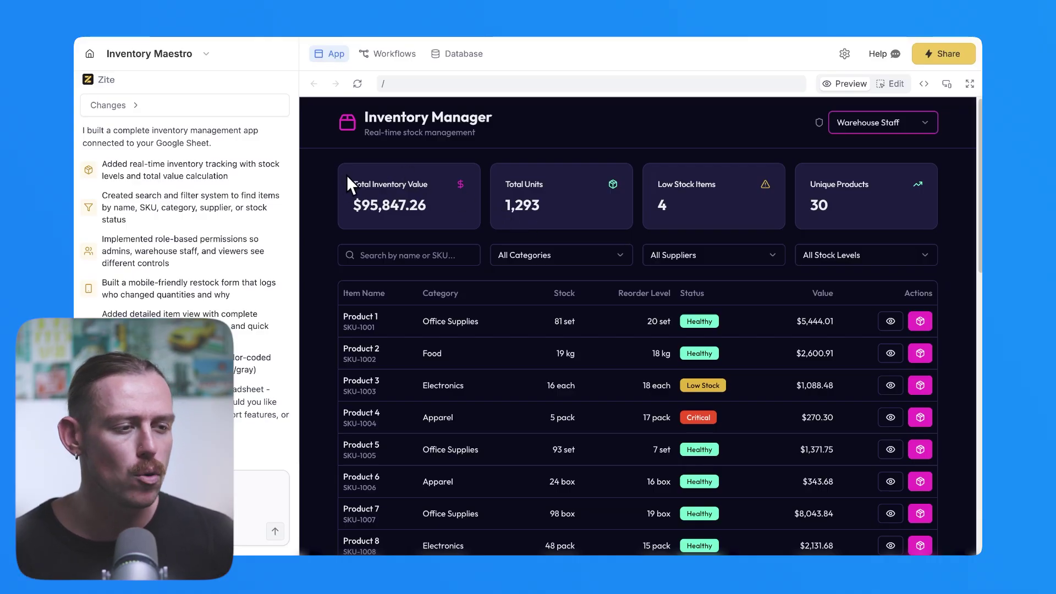
pyautogui.moveTo(427, 206); pyautogui.dragTo(345, 189)
pyautogui.doubleClick(520, 198)
pyautogui.moveTo(519, 194); pyautogui.dragTo(500, 185)
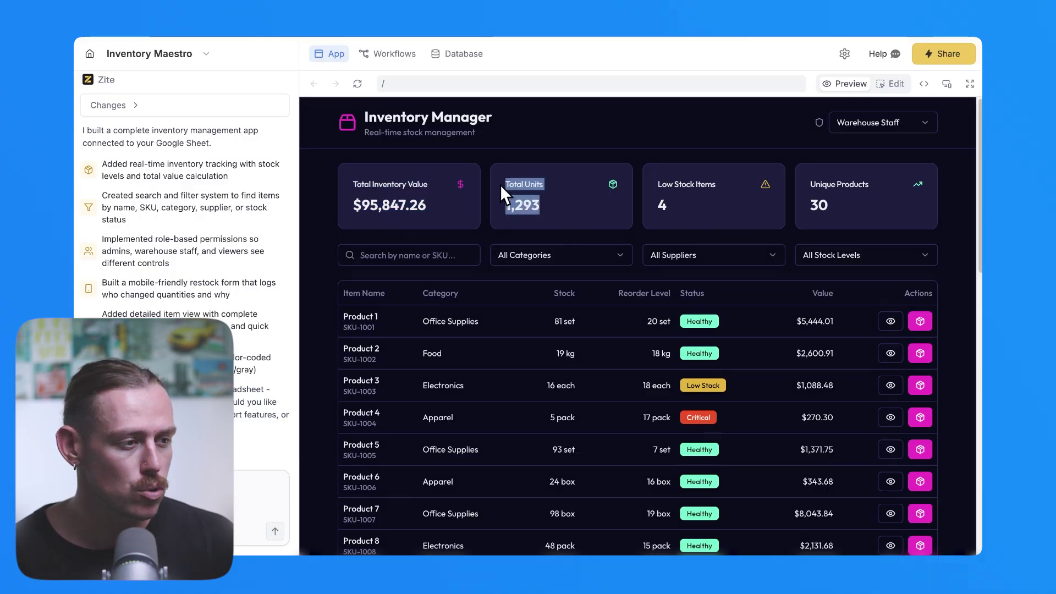
pyautogui.moveTo(668, 203); pyautogui.dragTo(656, 183)
pyautogui.moveTo(830, 210); pyautogui.dragTo(805, 179)
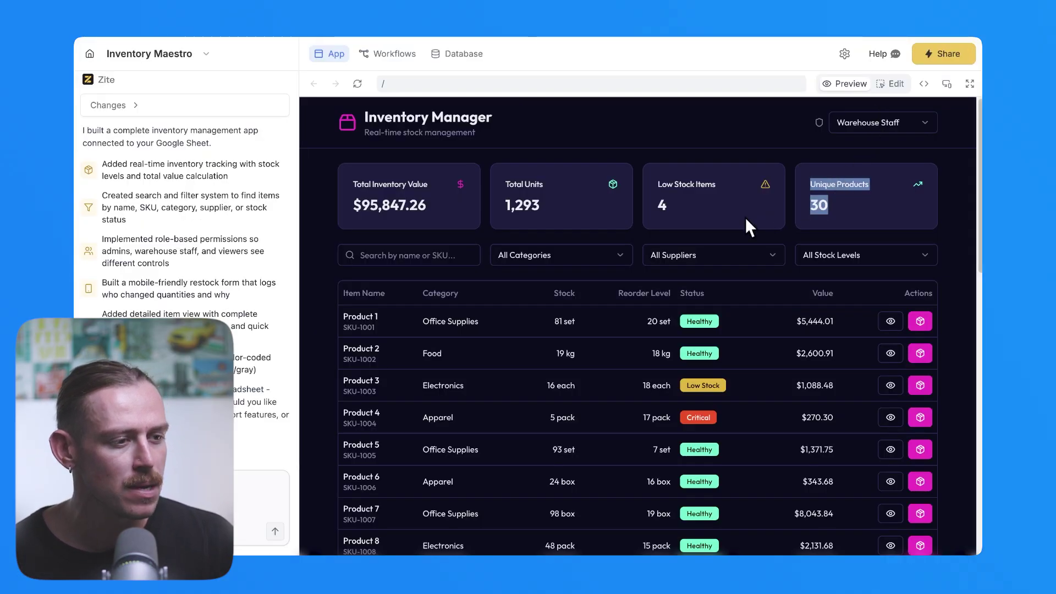
pyautogui.click(559, 259)
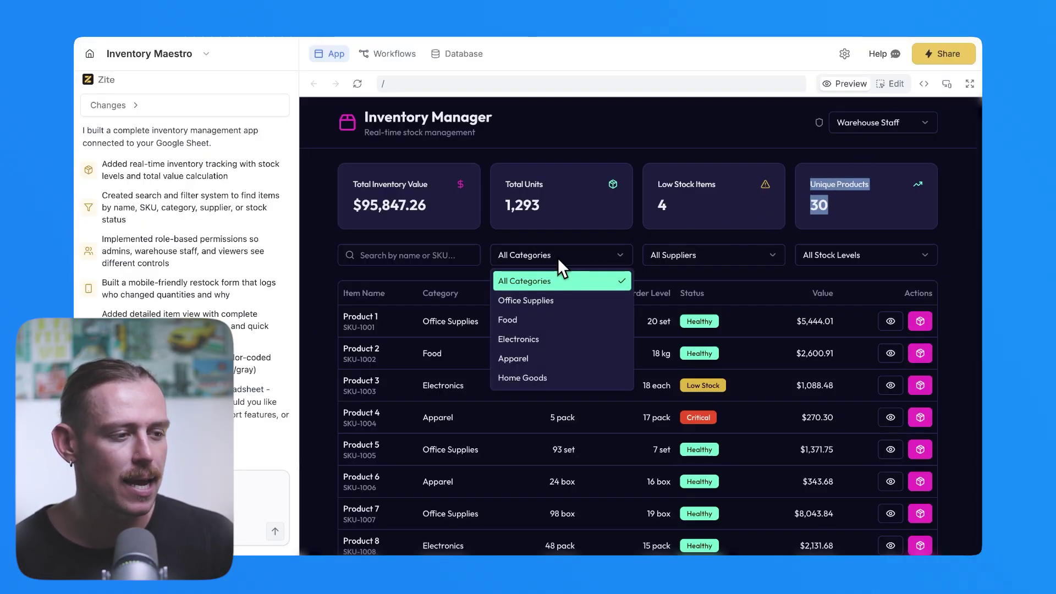
# Step: Try filtering the table to Office Supplies, then Food
pyautogui.click(559, 302)
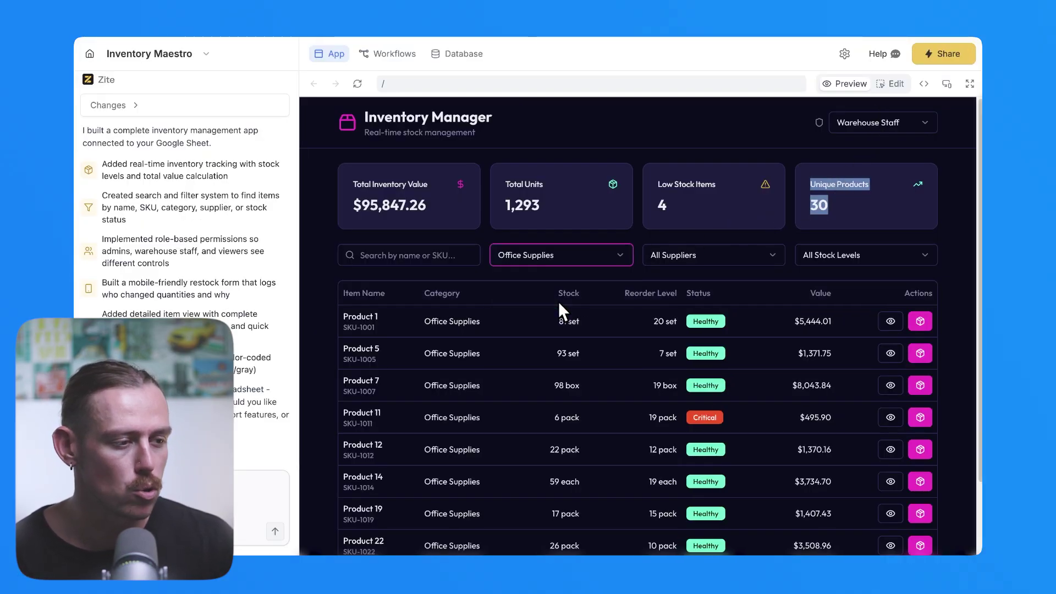
pyautogui.click(560, 256)
pyautogui.click(527, 321)
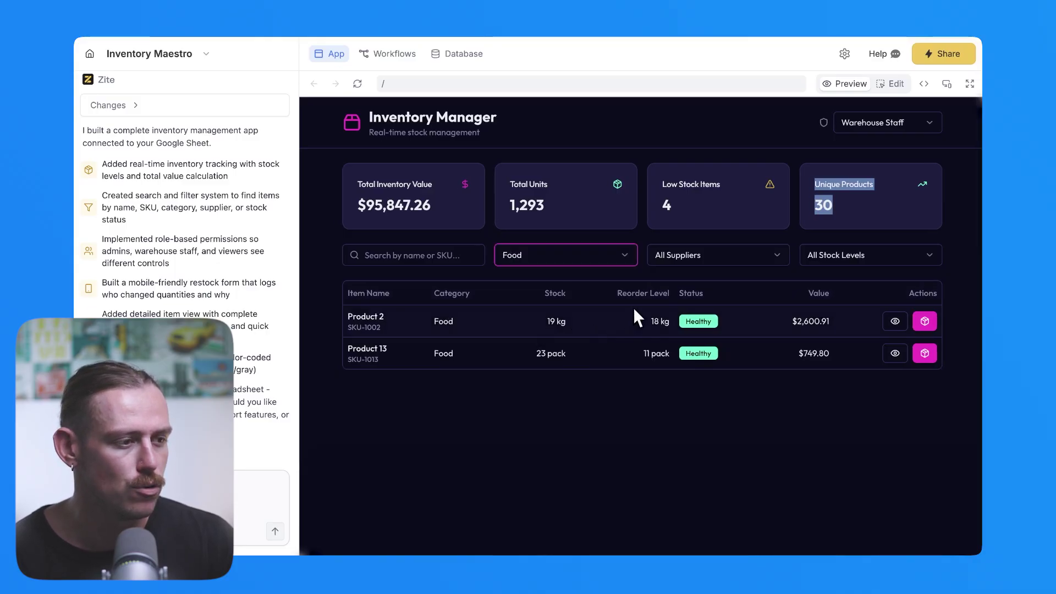
# Step: Filter to Supplier D and Low Stock across All Categories, leaving Product 3 at 16 each
pyautogui.click(704, 255)
pyautogui.click(720, 299)
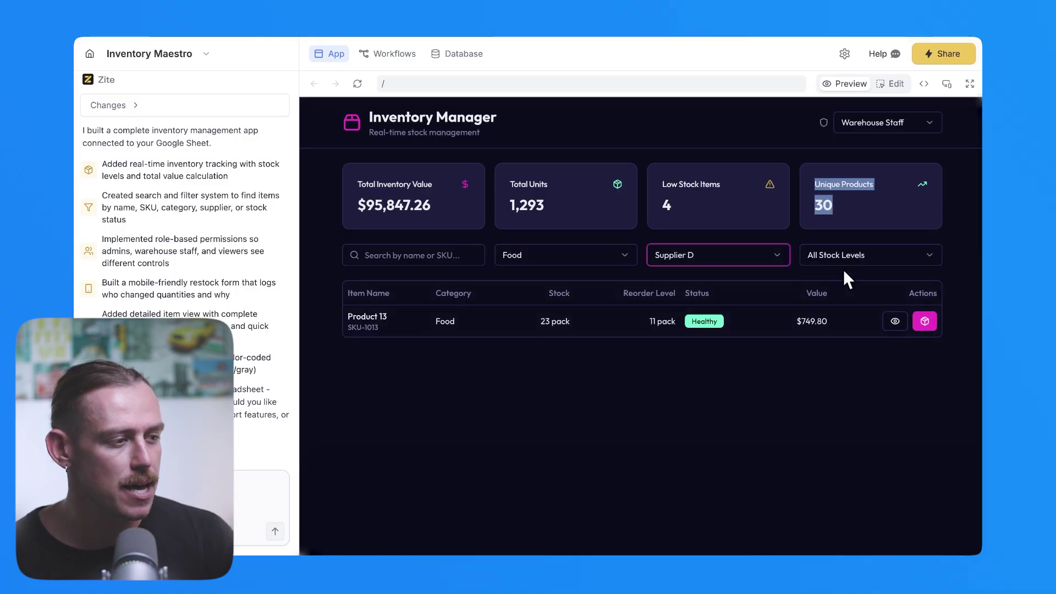
pyautogui.click(842, 262)
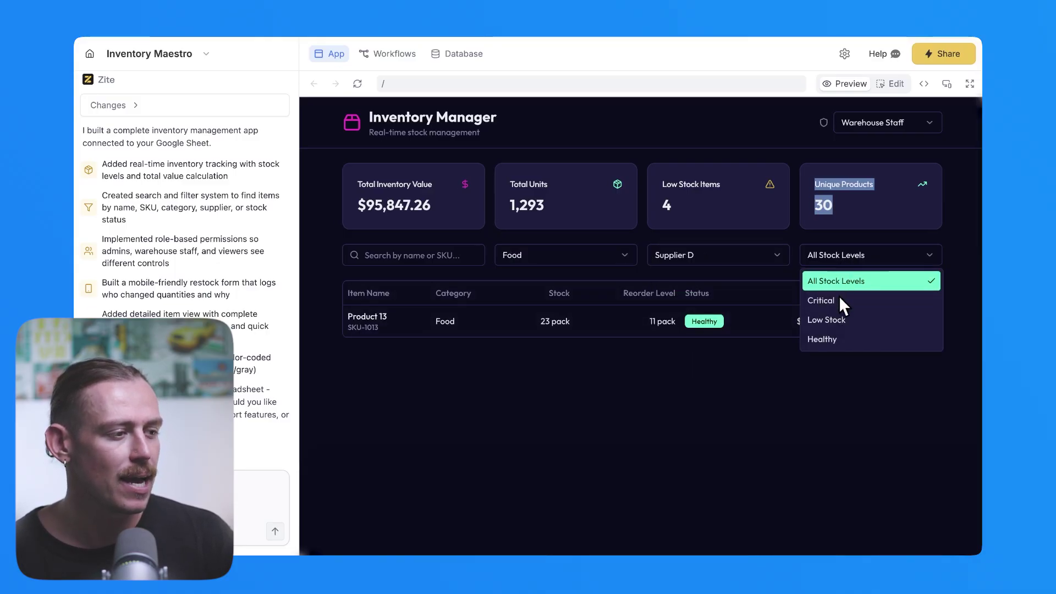
pyautogui.click(855, 321)
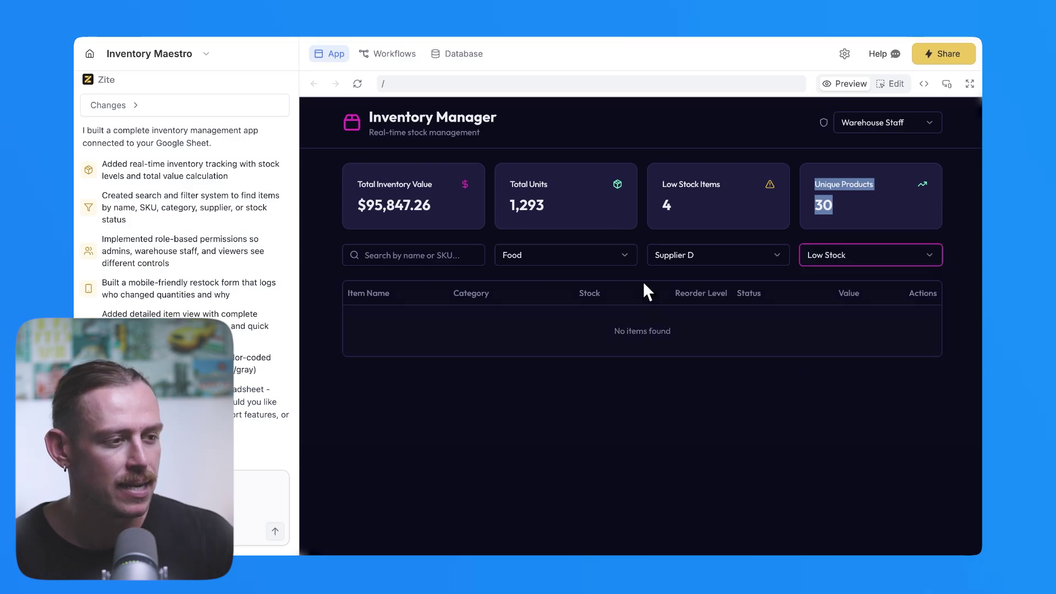
pyautogui.click(608, 256)
pyautogui.click(559, 286)
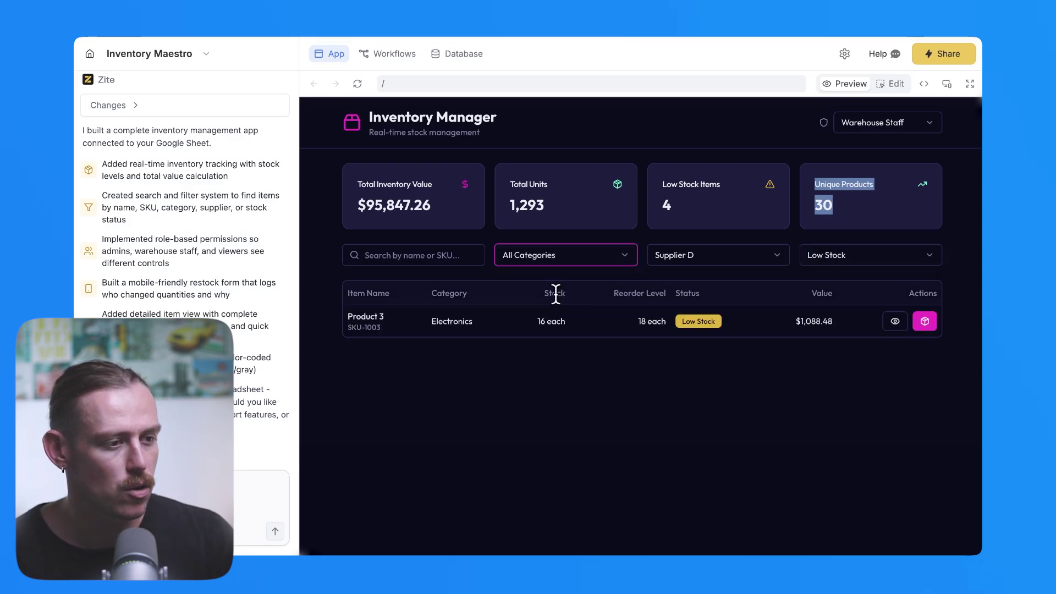
pyautogui.moveTo(385, 318); pyautogui.dragTo(352, 318)
pyautogui.moveTo(601, 318); pyautogui.dragTo(535, 320)
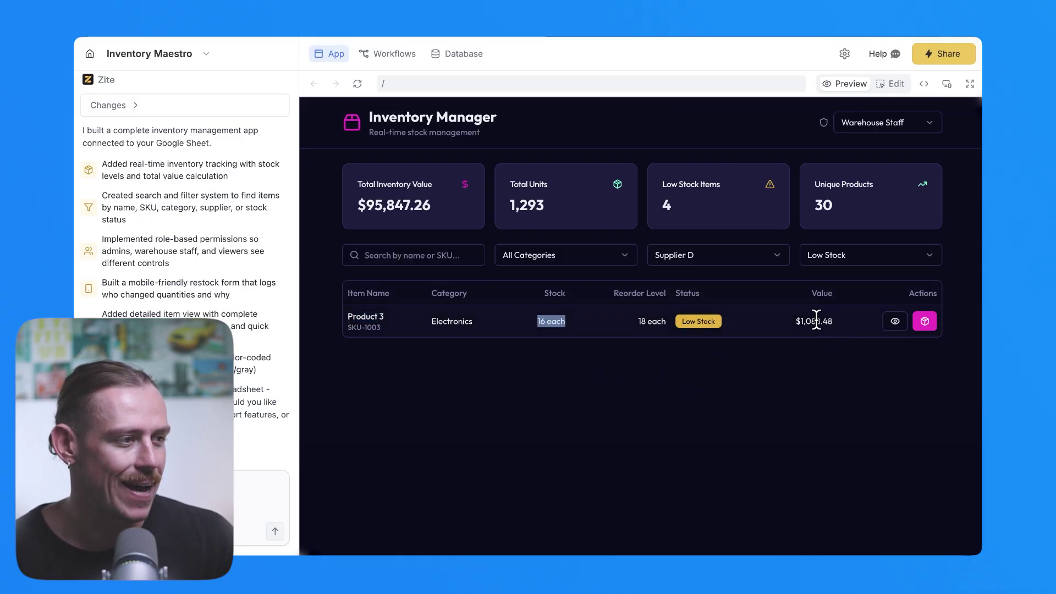
# Step: View Product 3's details, then open and cancel its Restock Item form
pyautogui.click(895, 325)
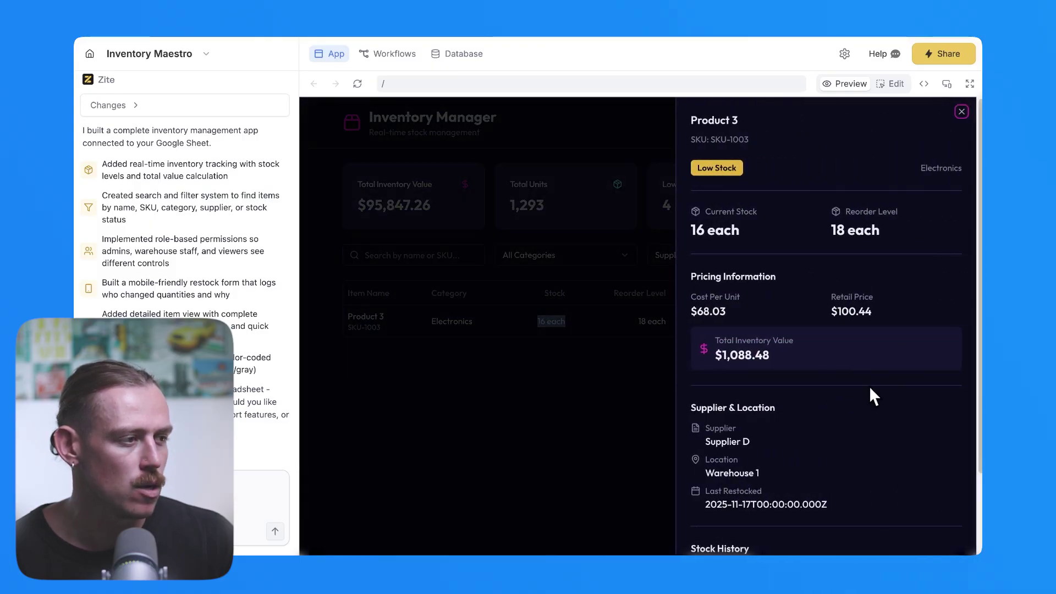
pyautogui.scroll(-2, 872, 399)
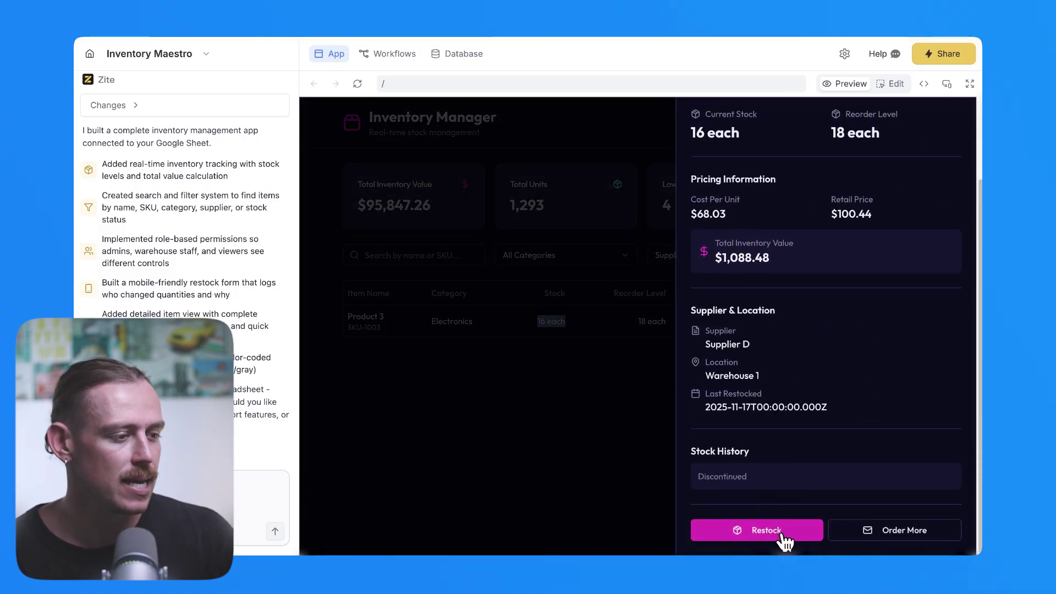
pyautogui.scroll(2, 924, 362)
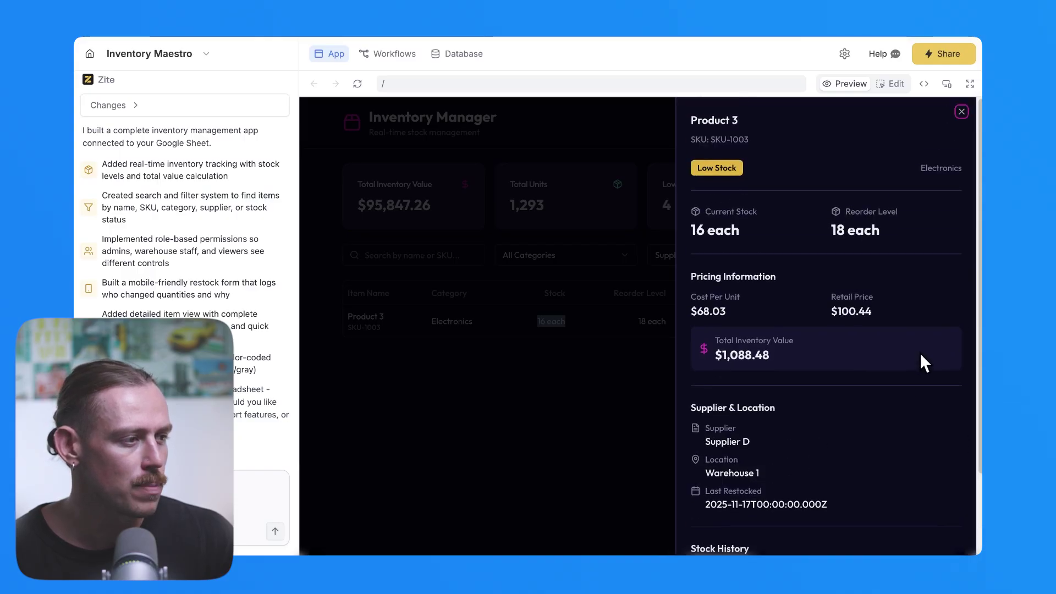
pyautogui.click(961, 113)
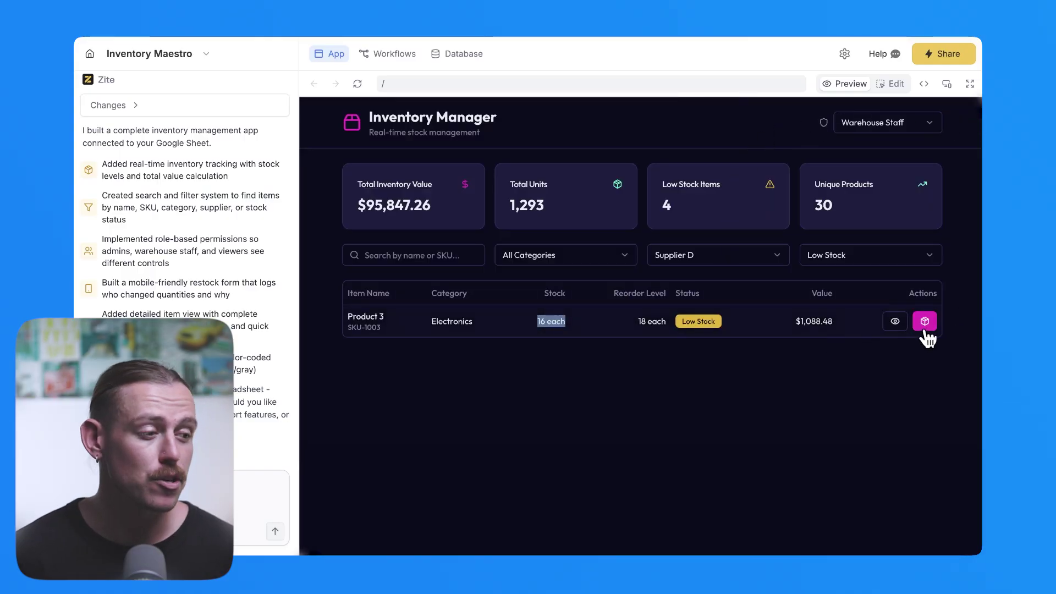
pyautogui.click(924, 322)
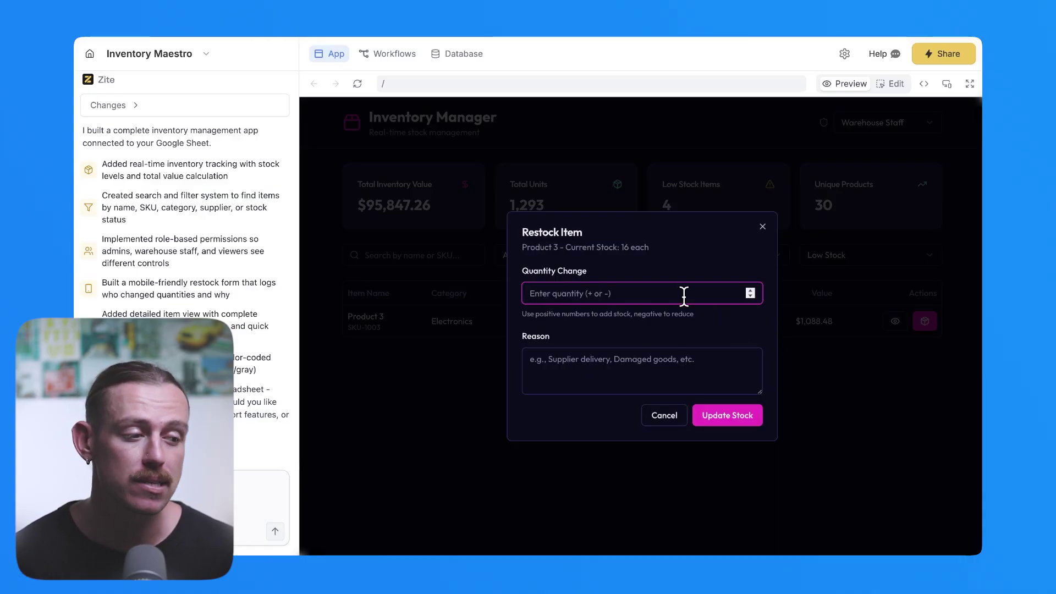
pyautogui.click(762, 226)
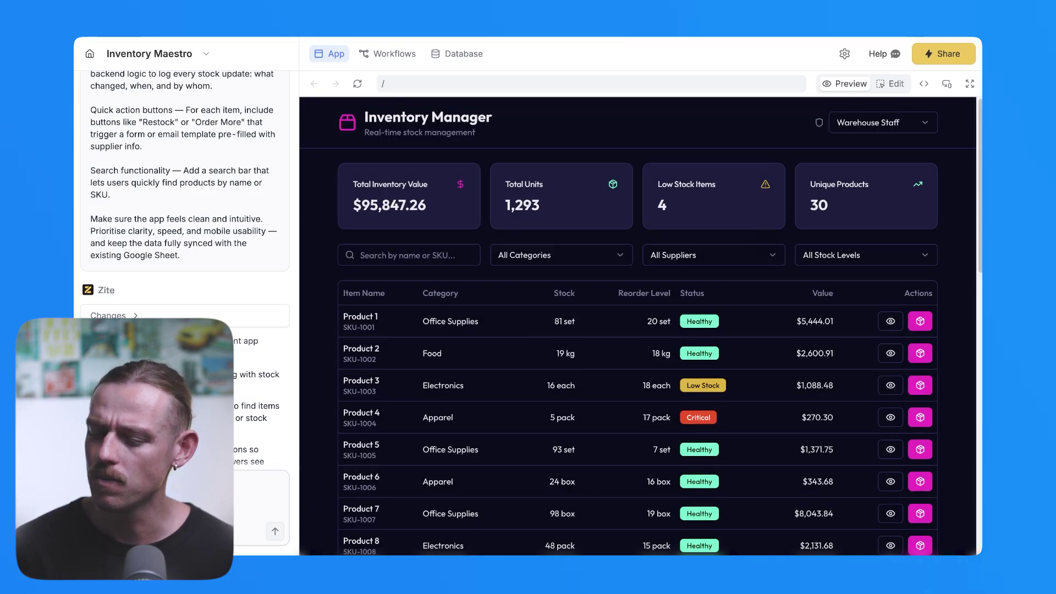
# Step: Open and cancel Product 1's restock form, then switch the role preview to Viewer
pyautogui.click(921, 323)
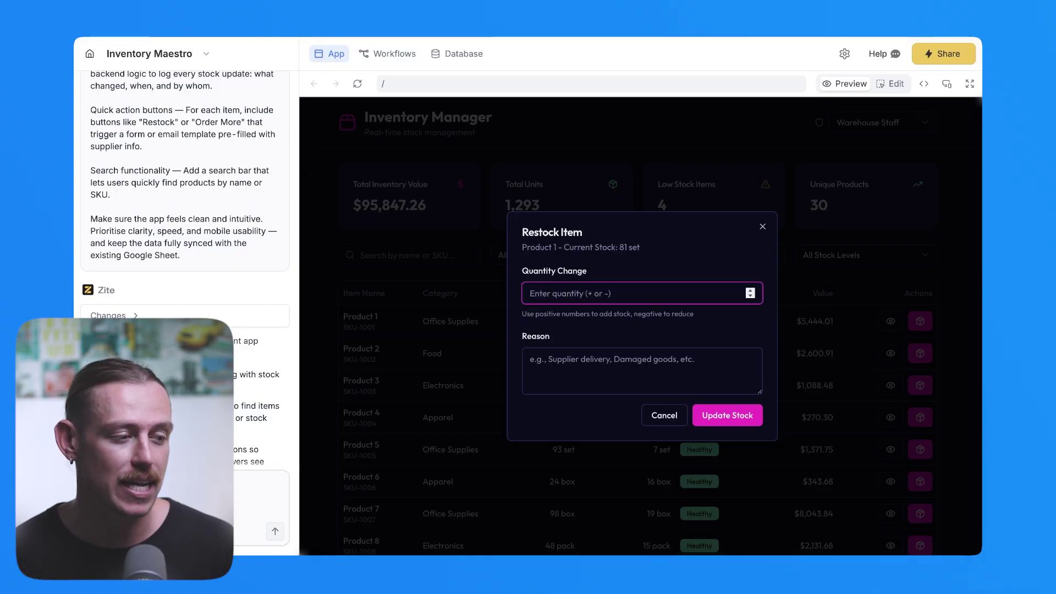
pyautogui.click(763, 227)
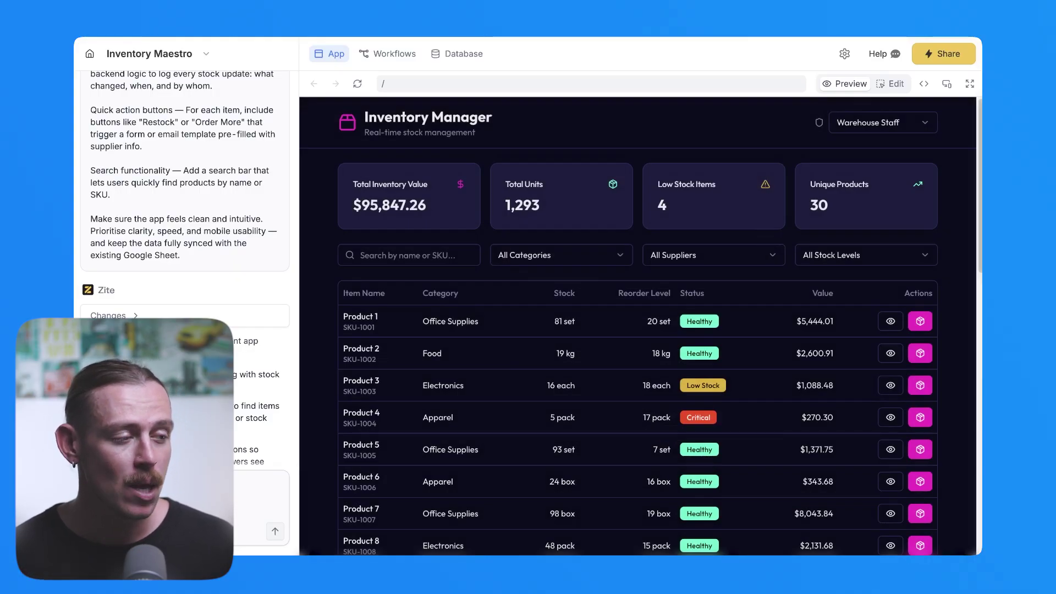
pyautogui.click(919, 126)
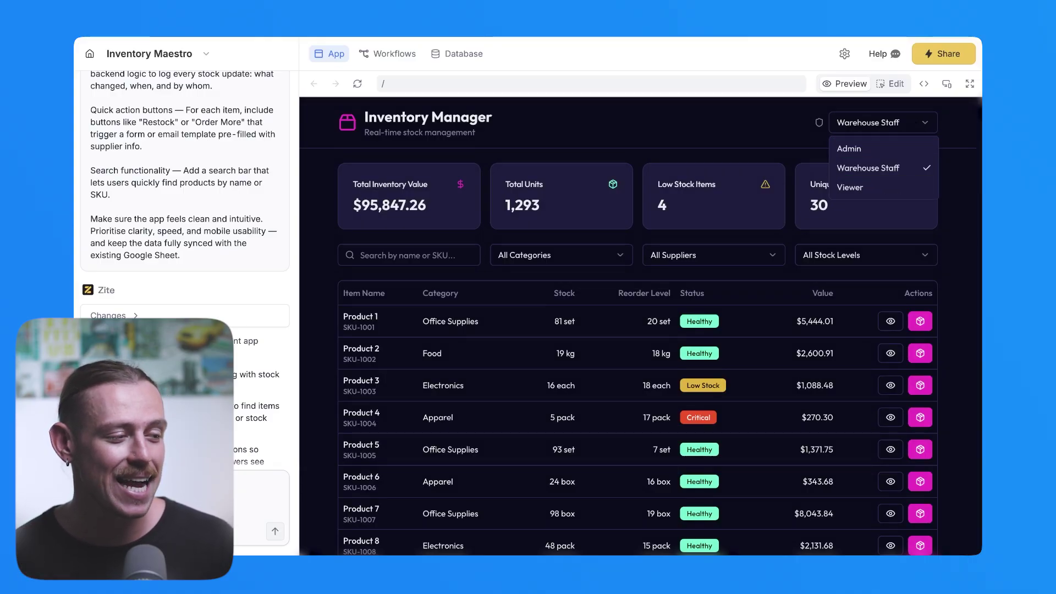
pyautogui.click(880, 187)
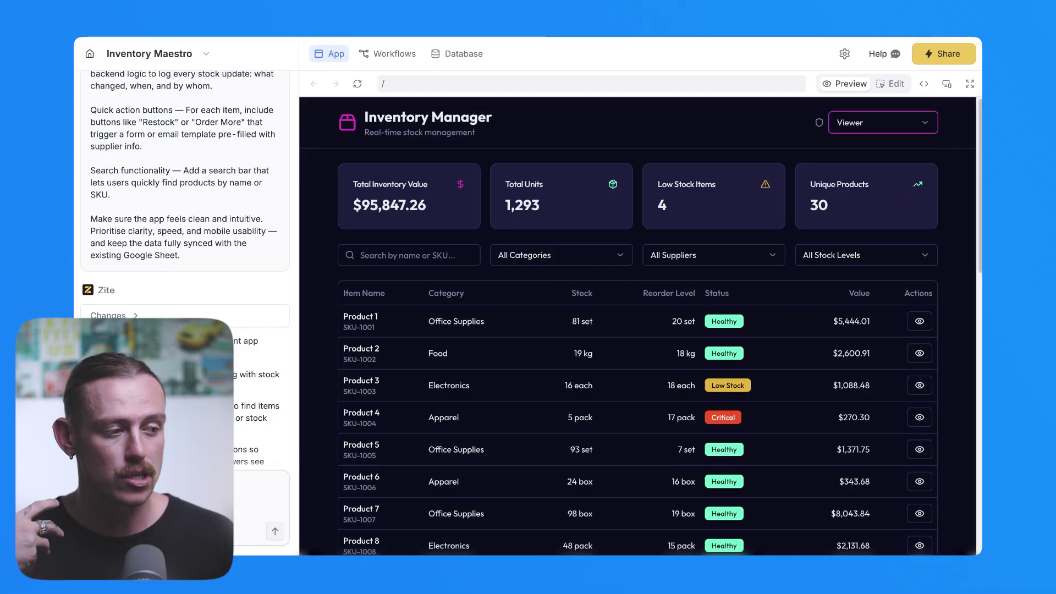
# Step: Open and close Product 1's details as a Viewer
pyautogui.click(919, 321)
pyautogui.scroll(-1, 825, 324)
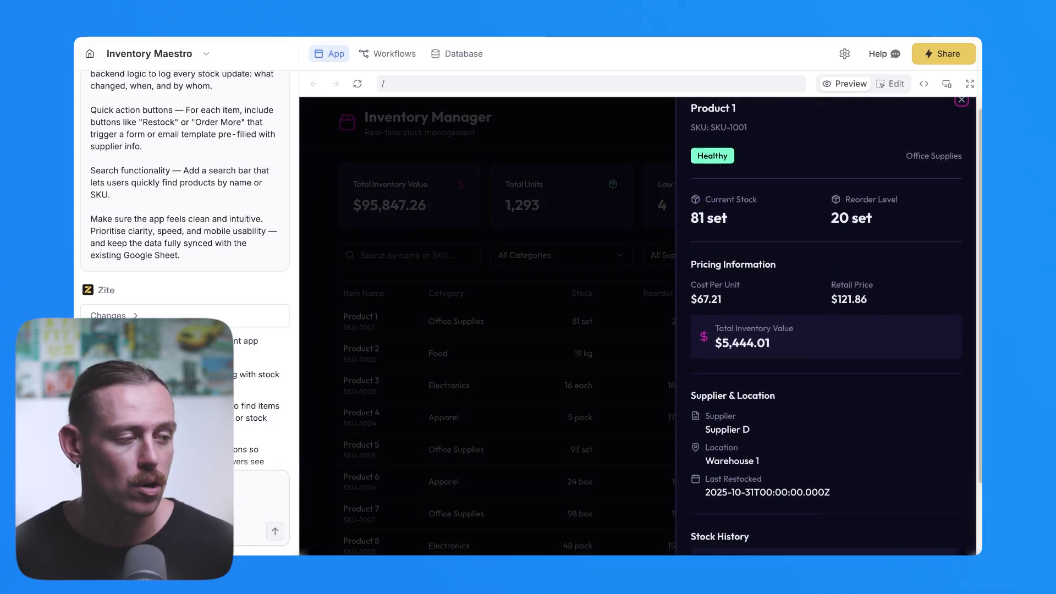
pyautogui.click(962, 101)
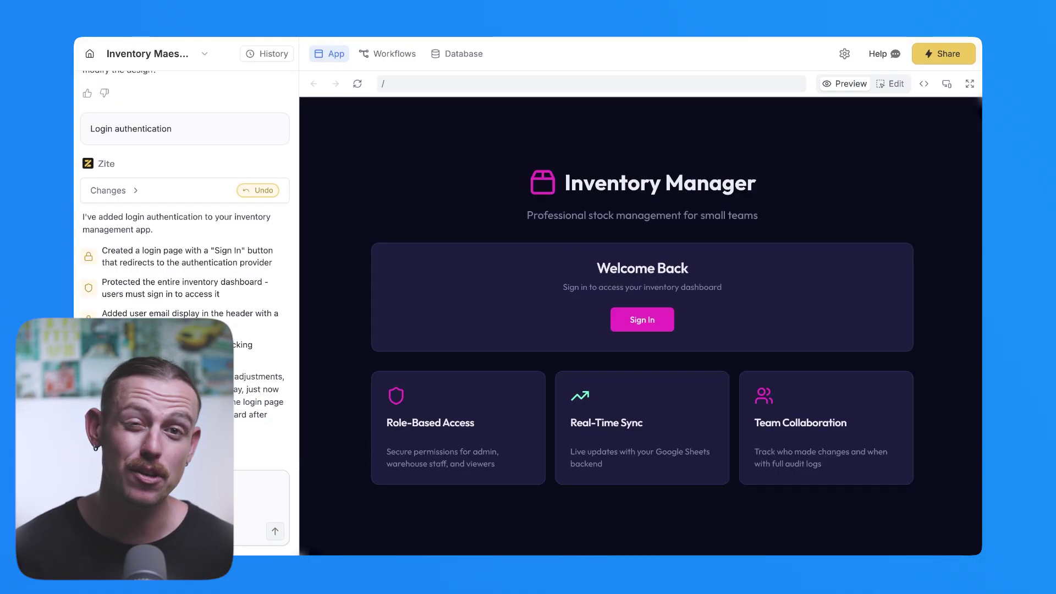
# Step: Sign in from the app's landing page
pyautogui.click(646, 325)
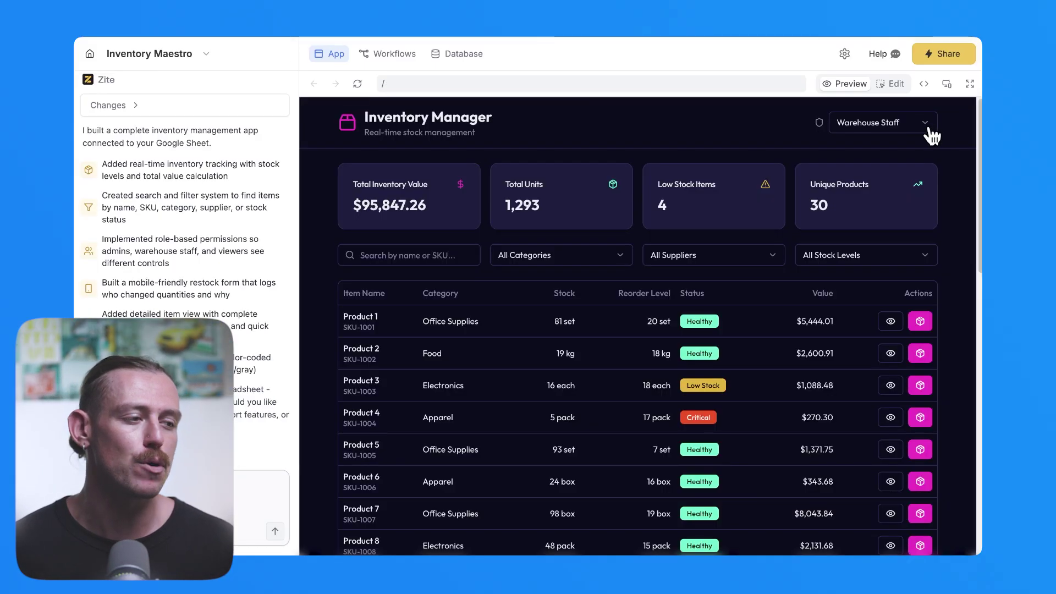
pyautogui.click(929, 128)
pyautogui.click(302, 424)
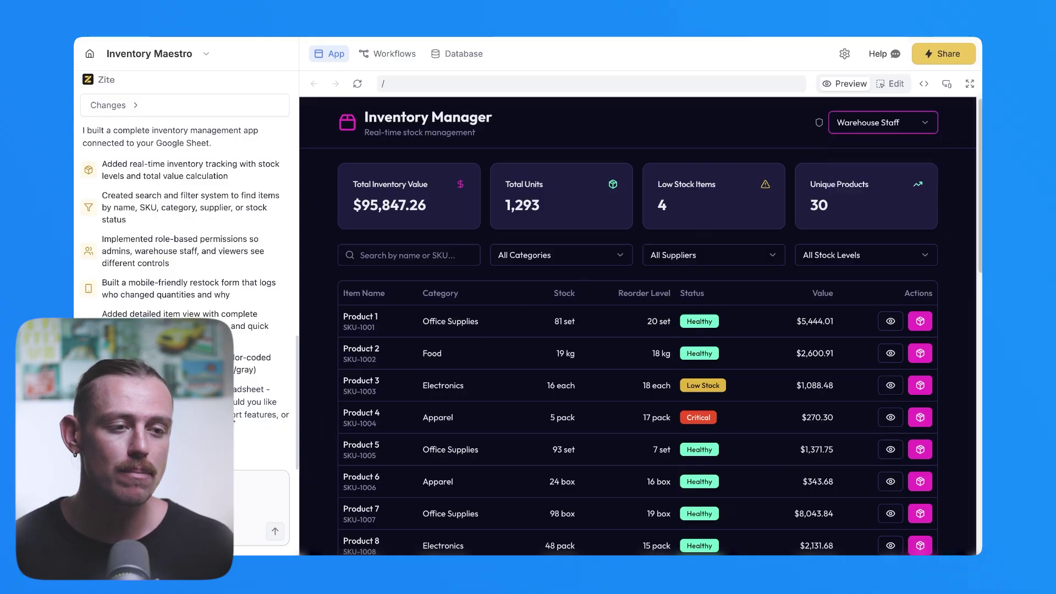
pyautogui.scroll(3, 302, 424)
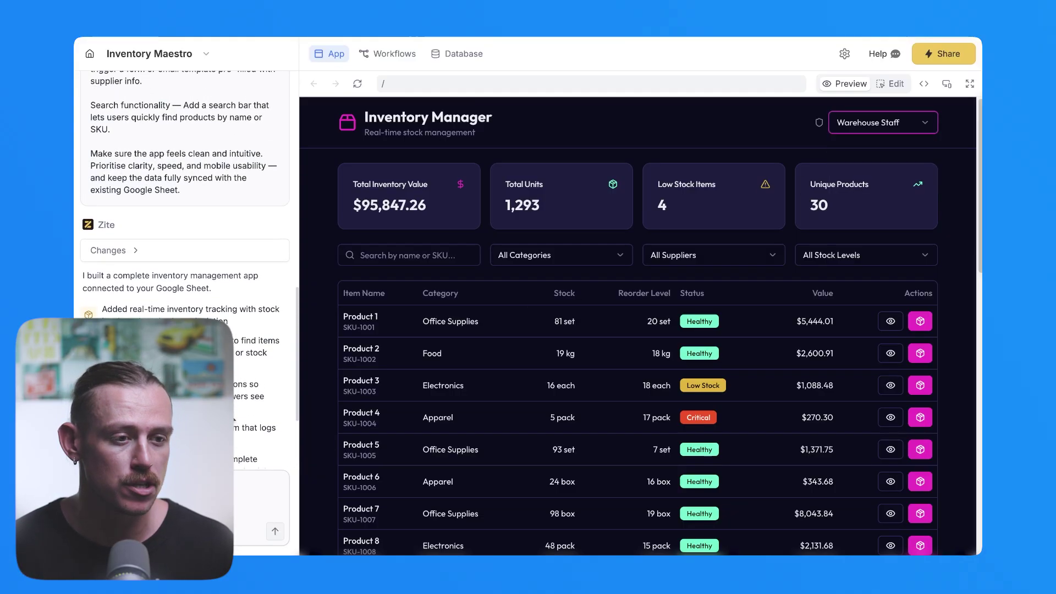
pyautogui.scroll(3, 186, 248)
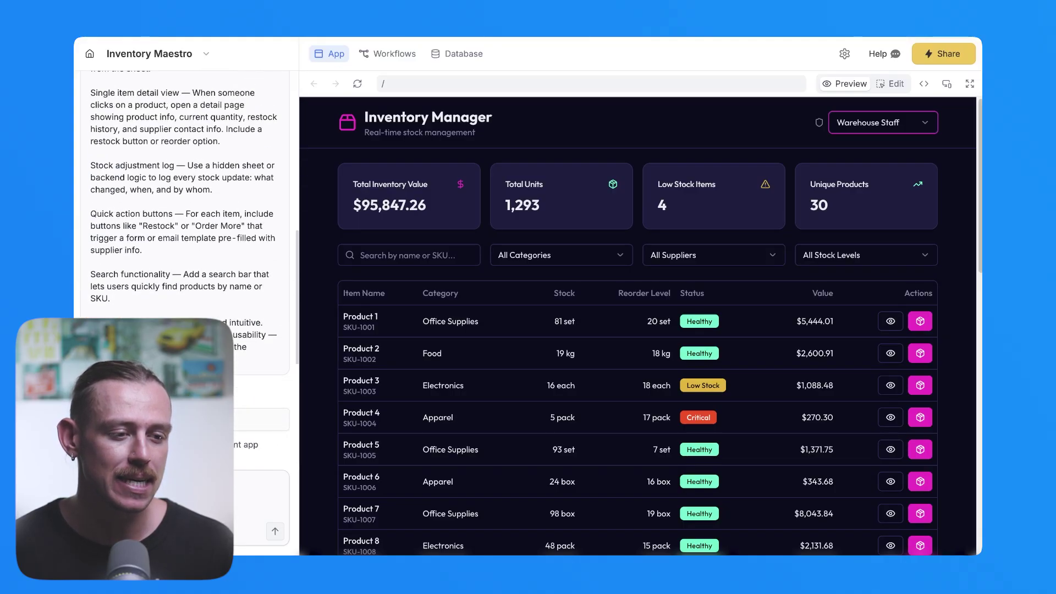
pyautogui.scroll(-6, 185, 248)
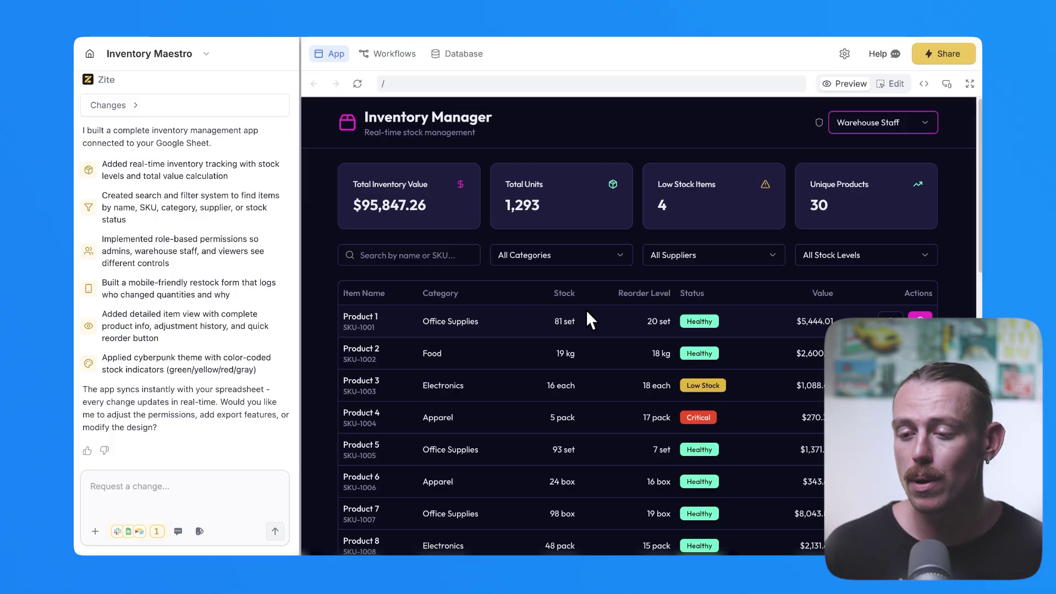
# Step: Review the connected integrations and begin a request for a reporting page with export
pyautogui.click(148, 533)
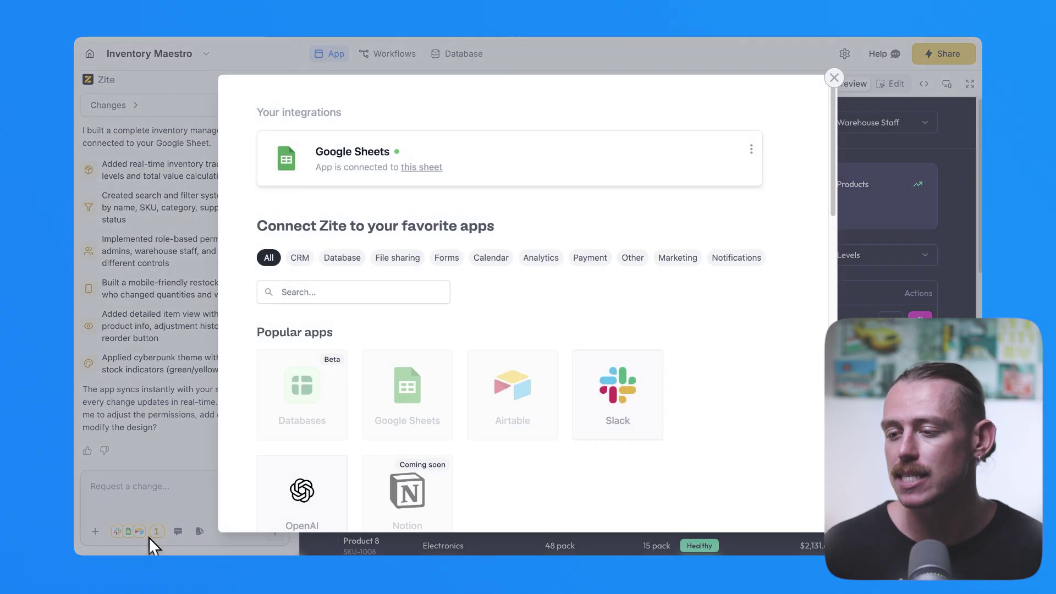
pyautogui.click(833, 78)
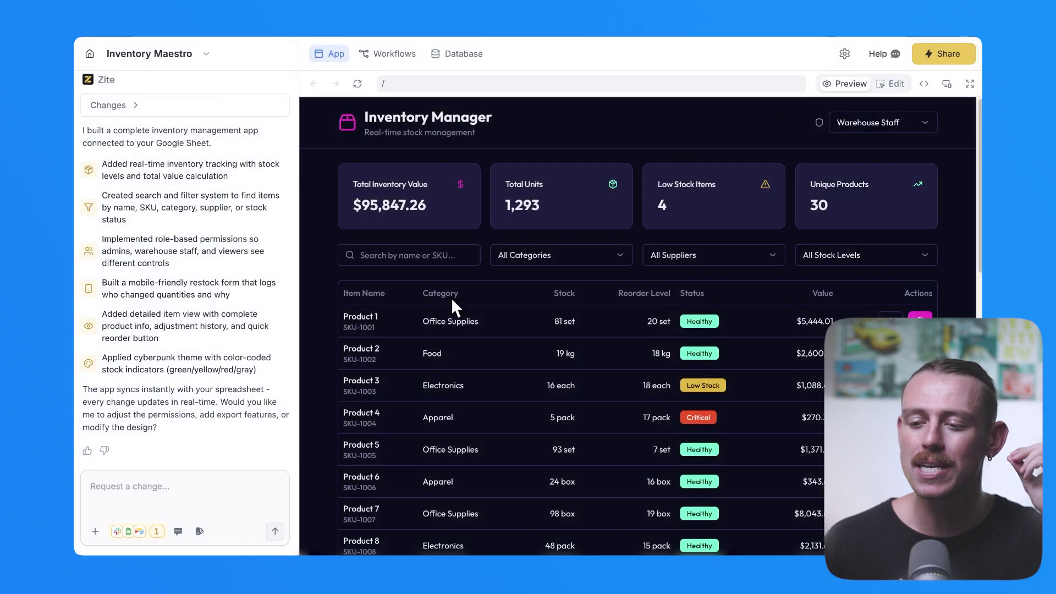
pyautogui.click(165, 495)
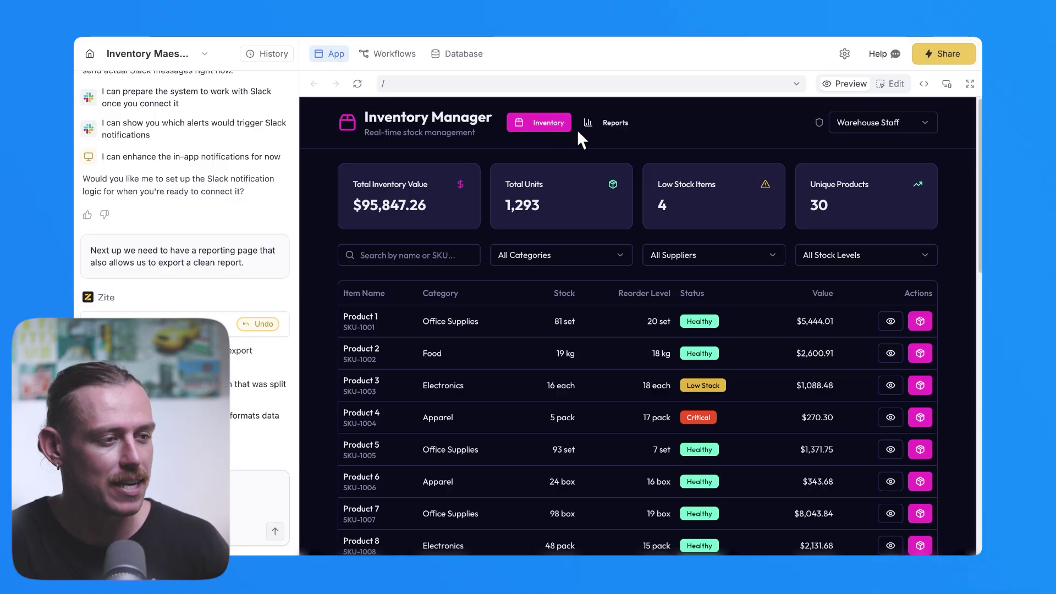
# Step: Review the Reports page's category value chart, 87% healthy stock pie, low-stock alerts and top 10 items
pyautogui.click(609, 125)
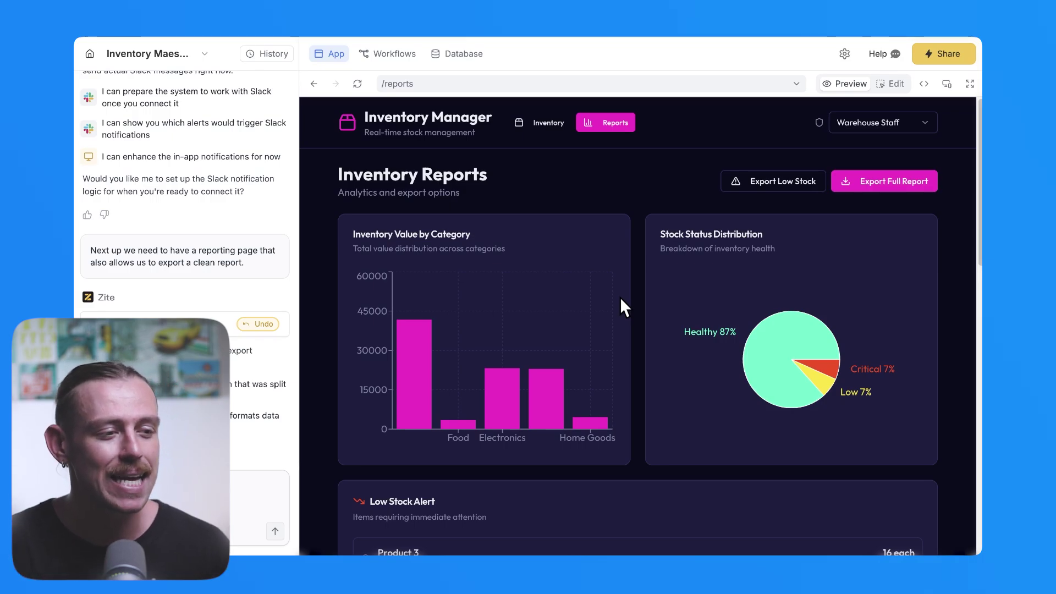
pyautogui.scroll(-3, 622, 300)
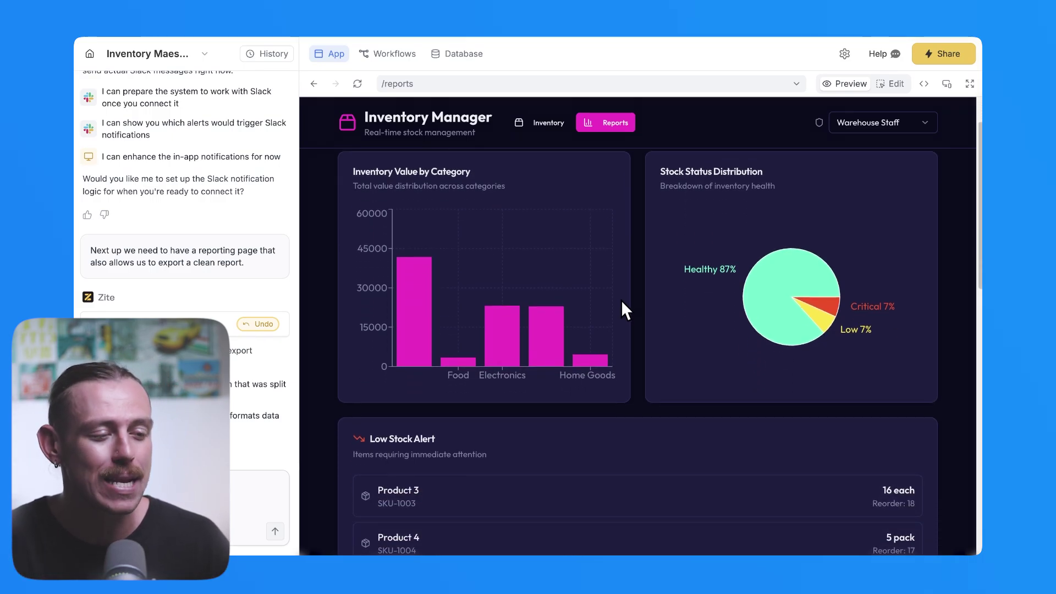
pyautogui.scroll(-10, 622, 299)
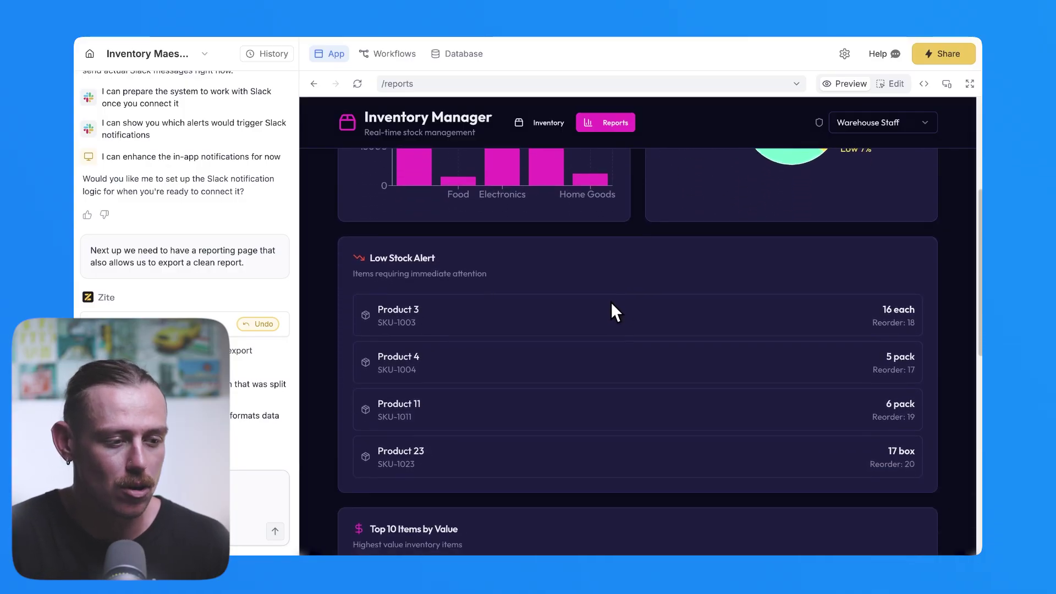
pyautogui.scroll(-6, 572, 305)
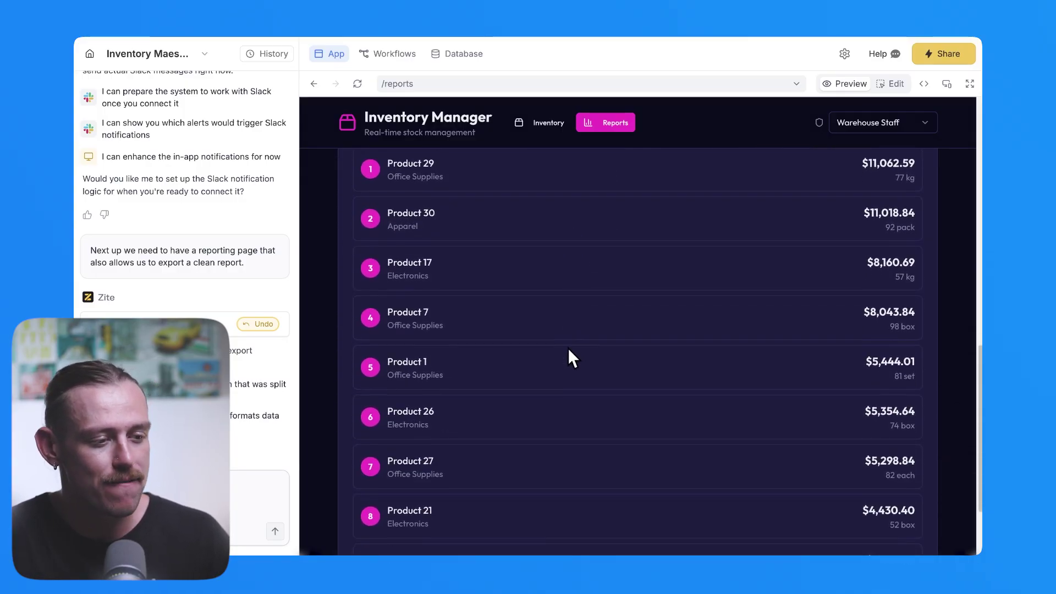
pyautogui.scroll(15, 568, 354)
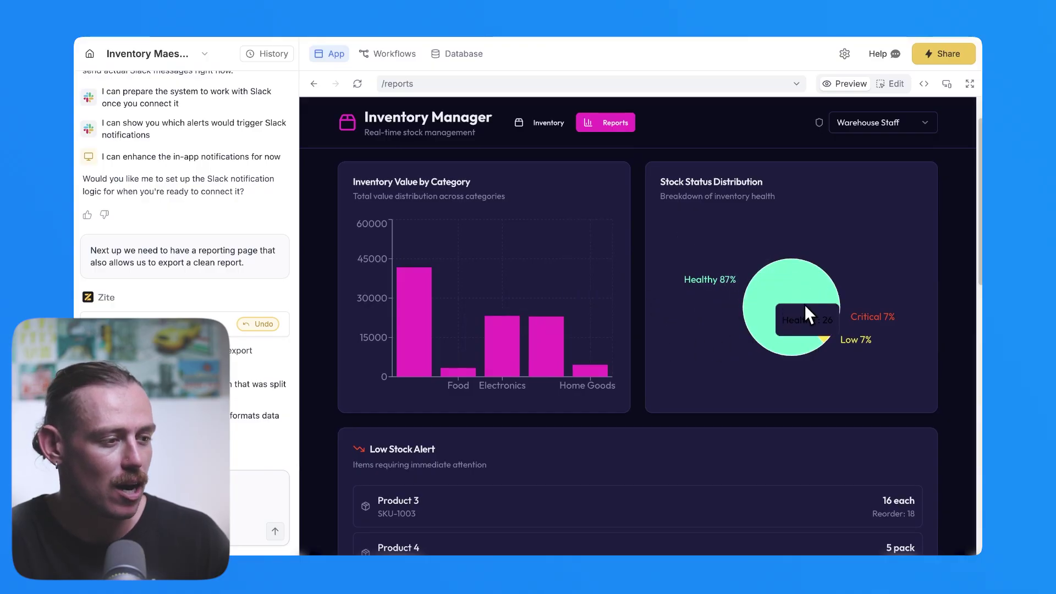
pyautogui.scroll(2, 599, 362)
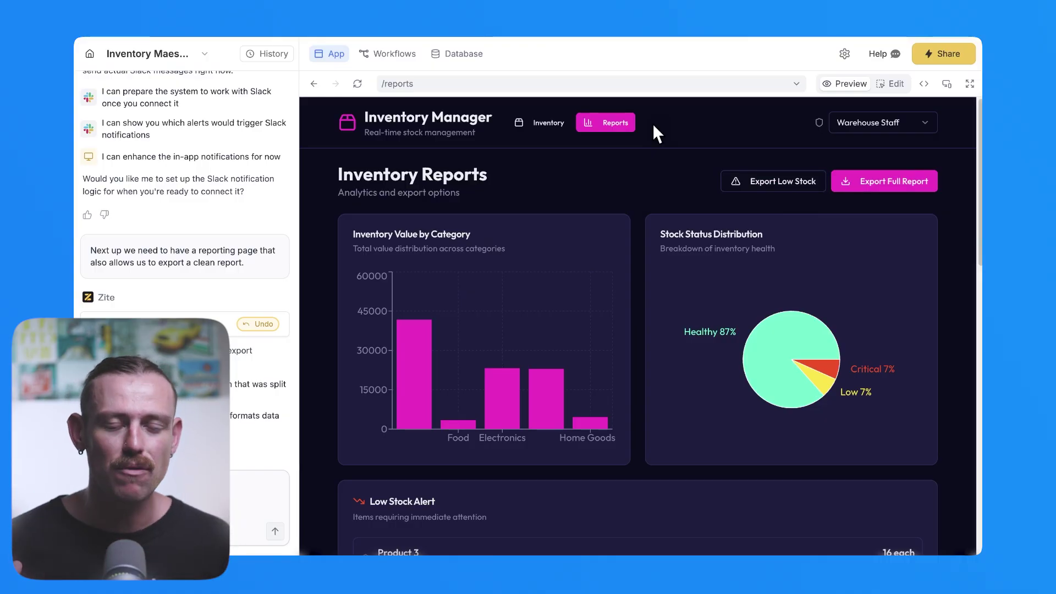
# Step: Browse the Inventory table again, then go to Automation Helpers' free-consultation booking page
pyautogui.click(554, 130)
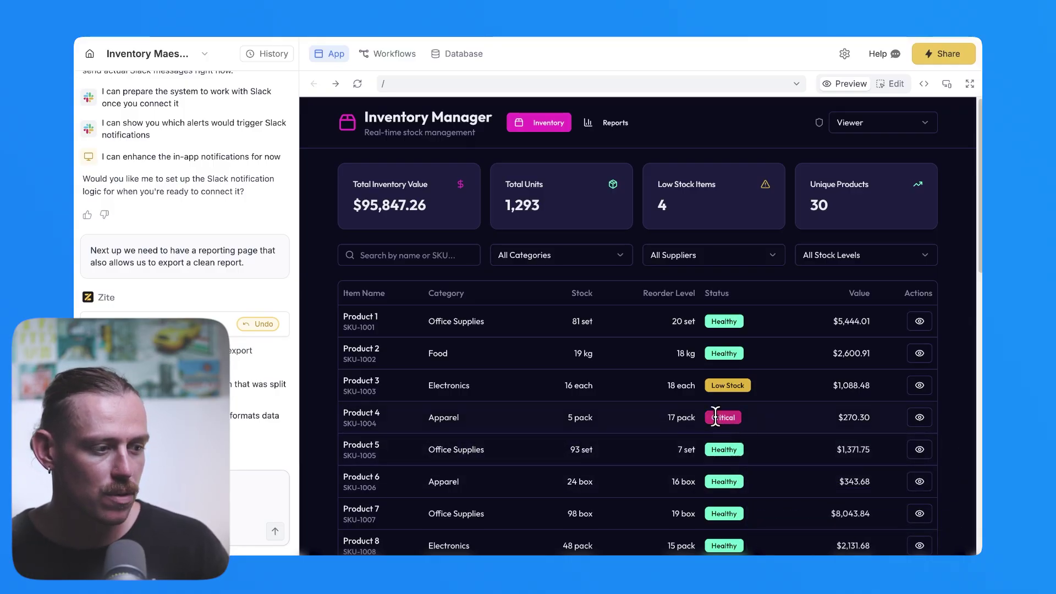
pyautogui.scroll(-5, 717, 425)
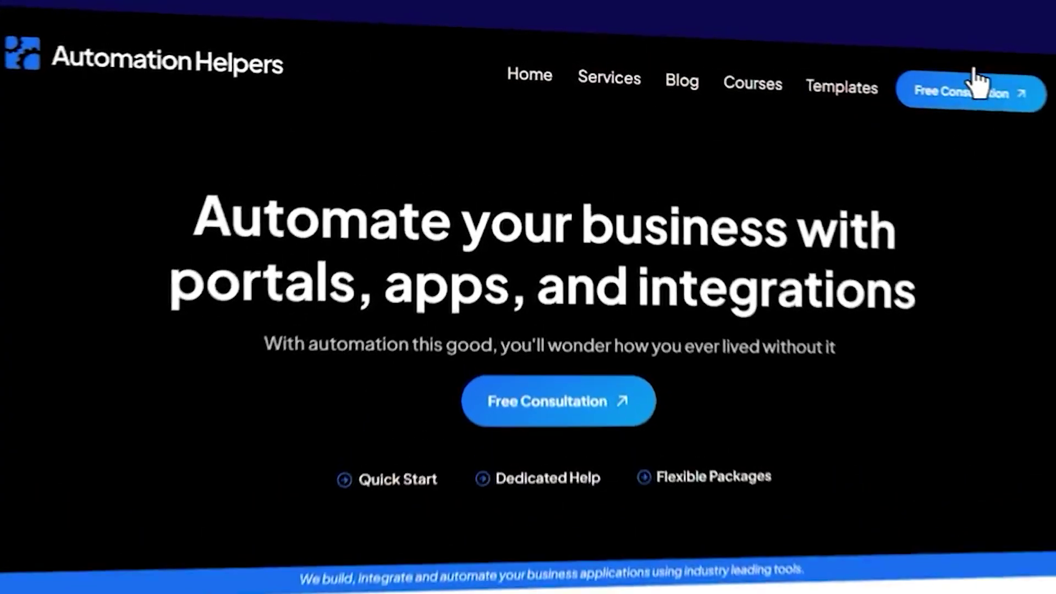
pyautogui.click(885, 77)
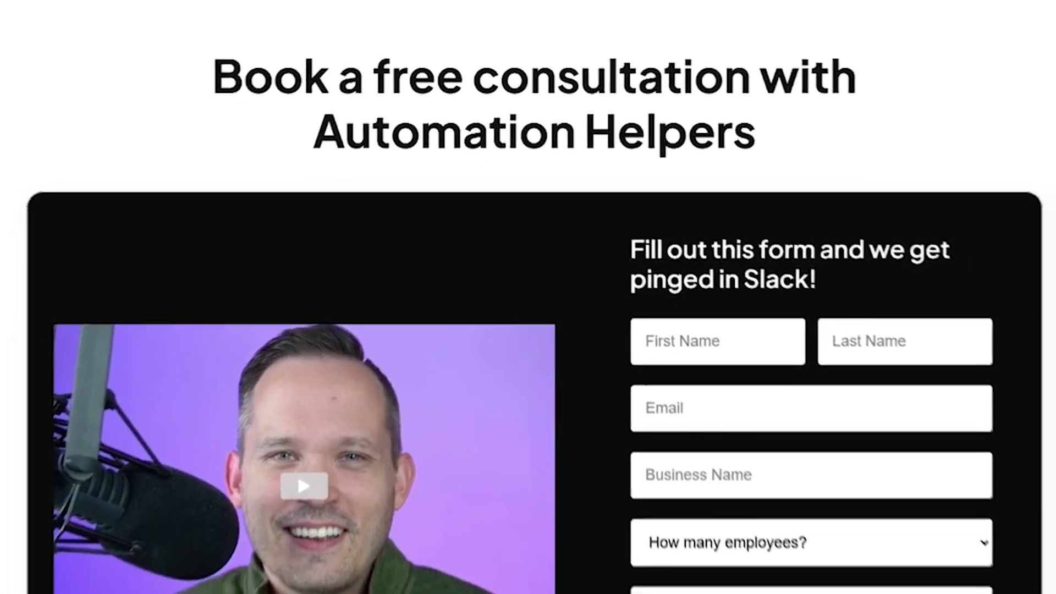